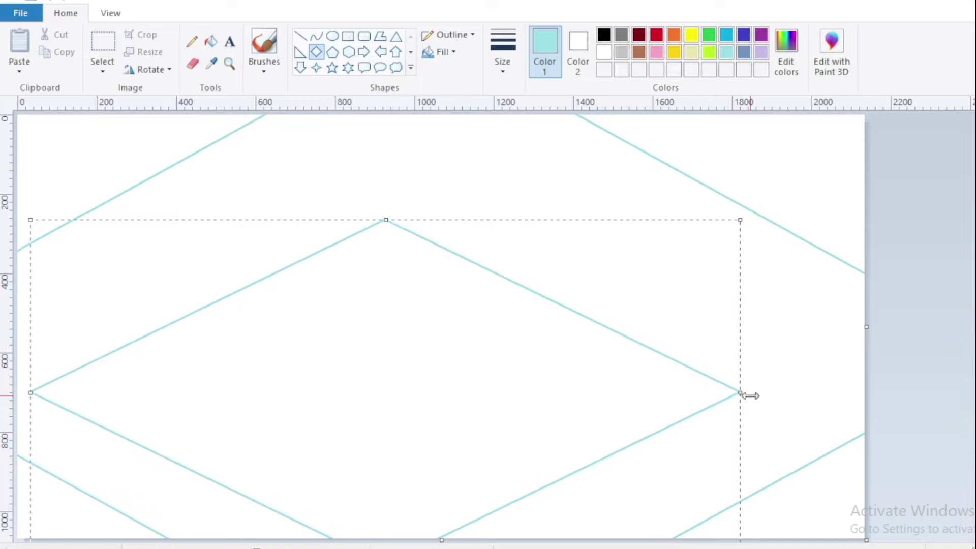
# - Enlarge and shift the large diamond, and draw a second diamond about 1220 by 425 px inside its lower half, reaching the canvas bottom
pyautogui.moveTo(410, 219); pyautogui.dragTo(411, 250)
pyautogui.click(338, 352)
pyautogui.moveTo(284, 338); pyautogui.dragTo(611, 483)
pyautogui.moveTo(455, 347); pyautogui.dragTo(374, 339)
pyautogui.moveTo(518, 407); pyautogui.dragTo(624, 409)
pyautogui.moveTo(193, 407); pyautogui.dragTo(137, 406)
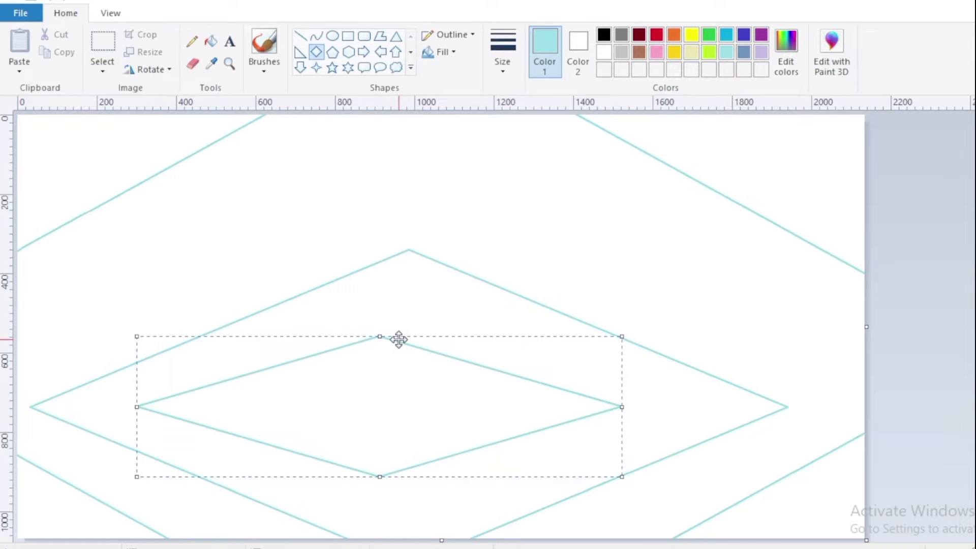
pyautogui.moveTo(399, 337); pyautogui.dragTo(426, 371)
pyautogui.moveTo(405, 510); pyautogui.dragTo(405, 536)
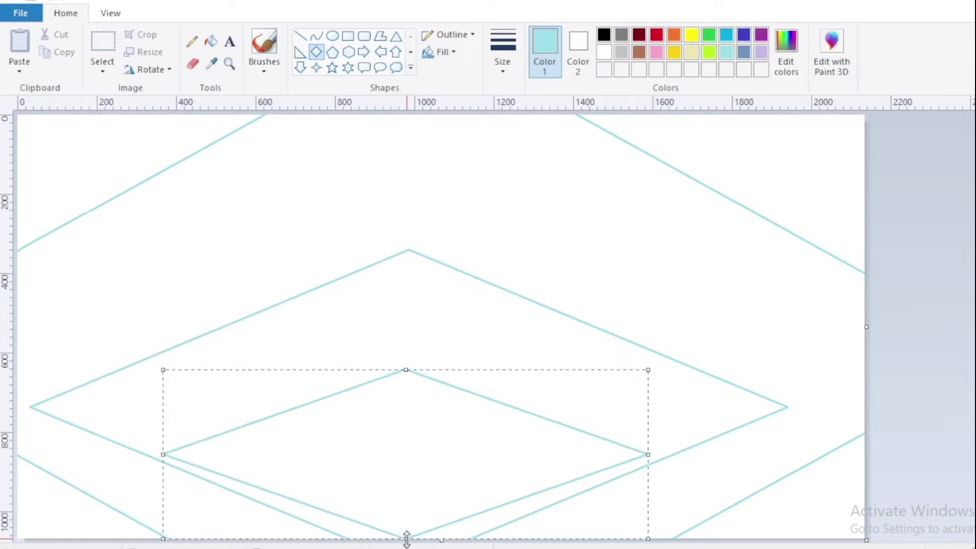
pyautogui.click(873, 414)
# - Draw two smaller diamonds nested inside the second one, about 620 px and about 235 px wide, aligned on its vertical axis
pyautogui.moveTo(315, 418); pyautogui.dragTo(562, 505)
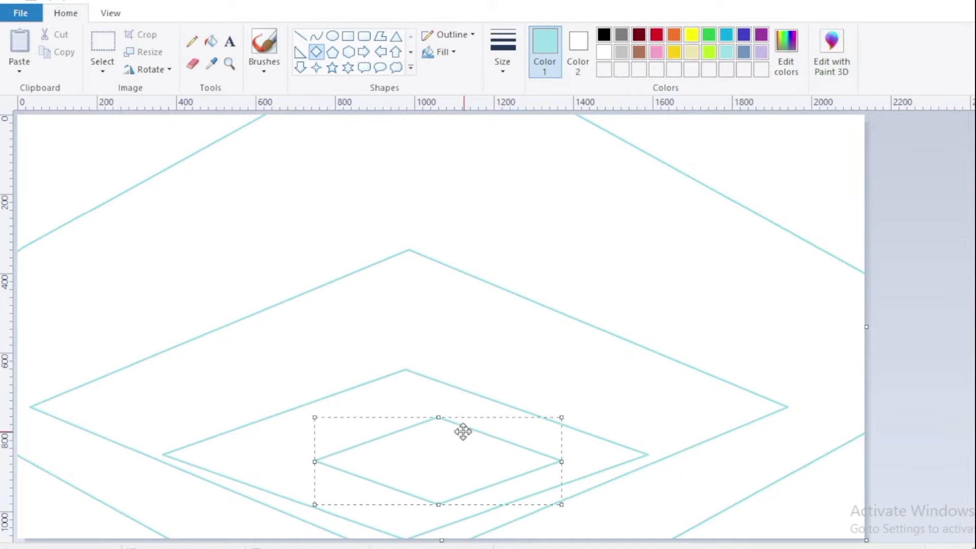
pyautogui.moveTo(438, 415)
pyautogui.mouseDown()
pyautogui.moveTo(427, 457)
pyautogui.moveTo(406, 434)
pyautogui.mouseUp()
pyautogui.click(710, 488)
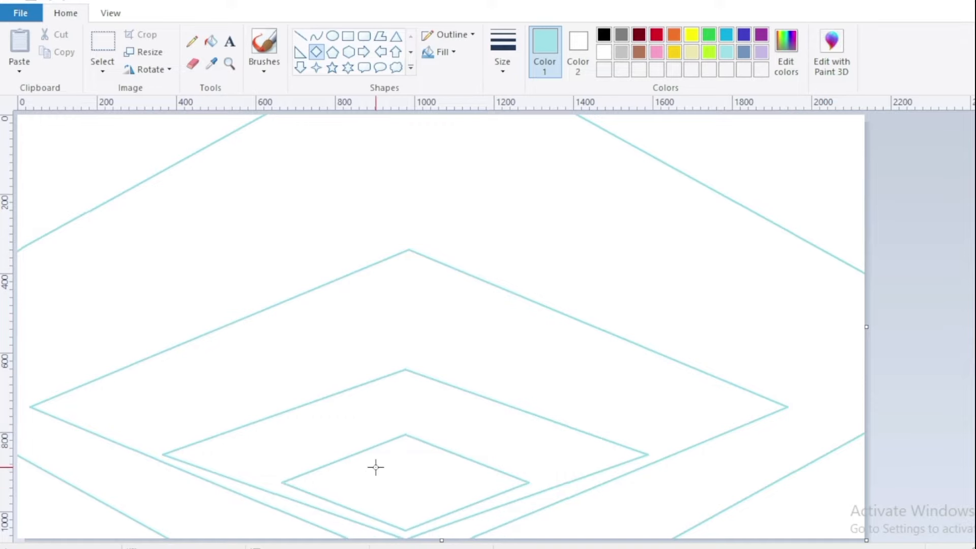
pyautogui.moveTo(367, 473); pyautogui.dragTo(459, 512)
pyautogui.moveTo(433, 481); pyautogui.dragTo(426, 501)
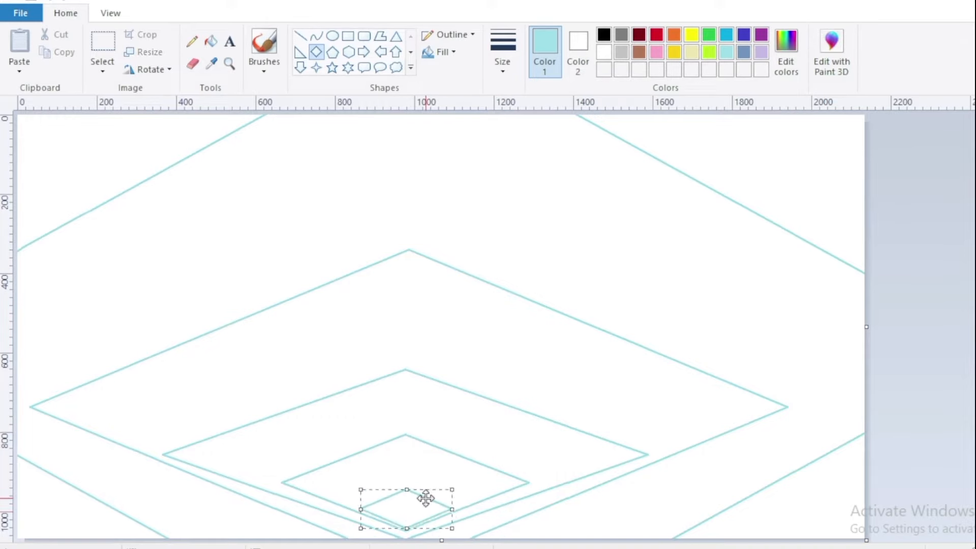
# - Fill the smallest diamond with the current light turquoise, and the next larger one with a darker custom turquoise of luminosity 122
pyautogui.click(214, 41)
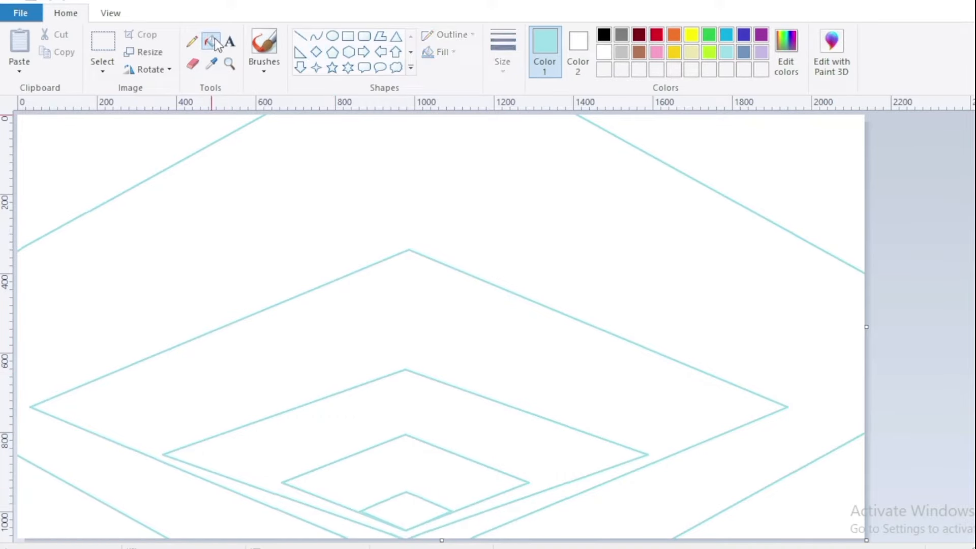
pyautogui.click(418, 514)
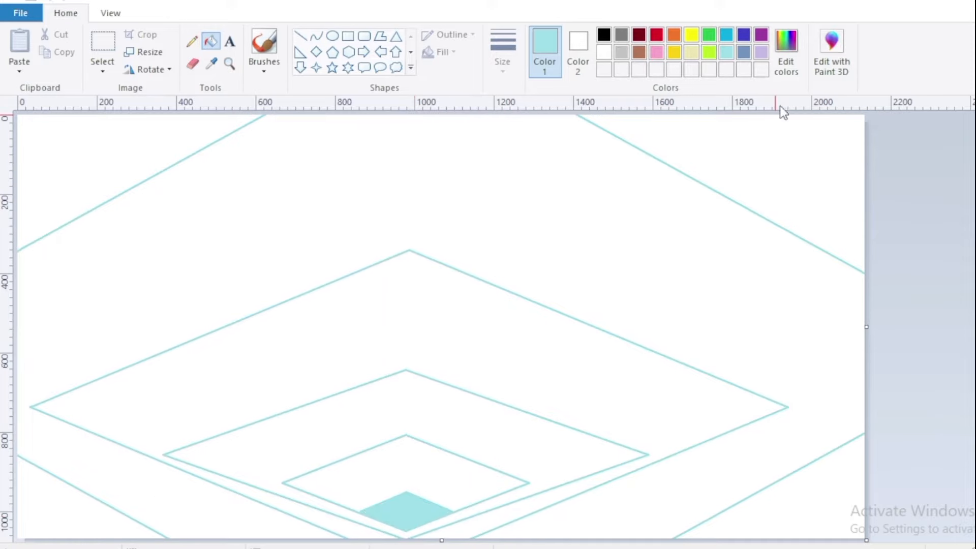
pyautogui.click(796, 69)
pyautogui.moveTo(704, 204); pyautogui.dragTo(705, 244)
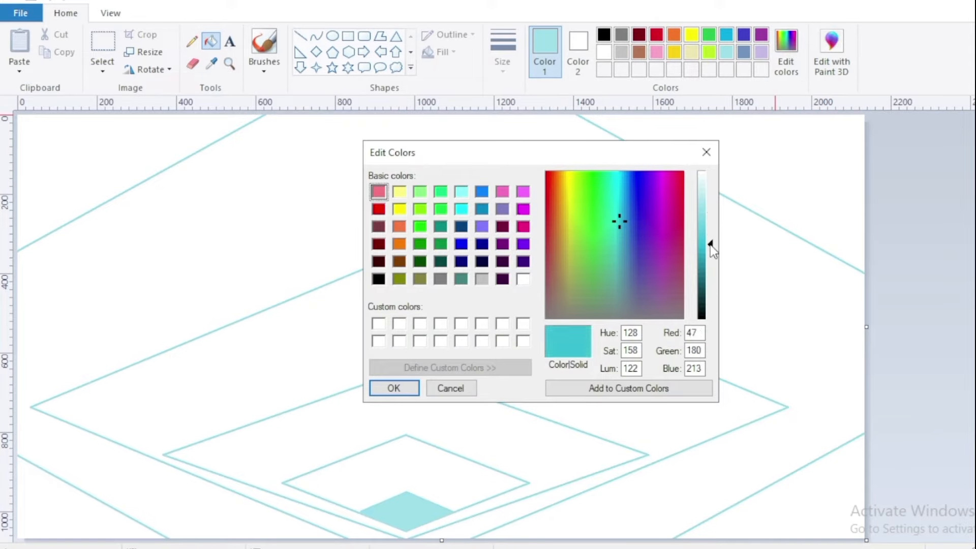
pyautogui.click(393, 387)
pyautogui.click(421, 459)
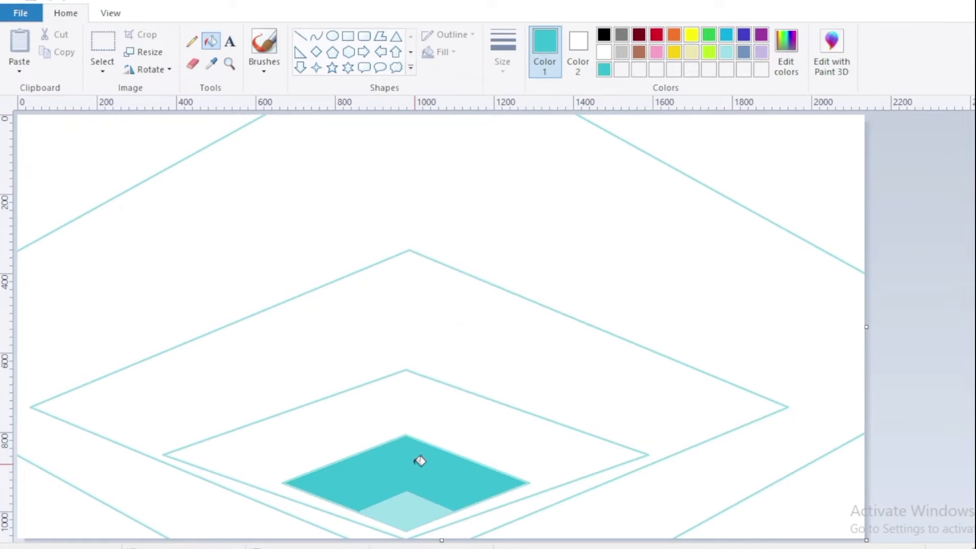
# - Darken the fill colour to luminosity 84 and fill the third diamond from the centre with it
pyautogui.click(792, 68)
pyautogui.moveTo(711, 245); pyautogui.dragTo(712, 274)
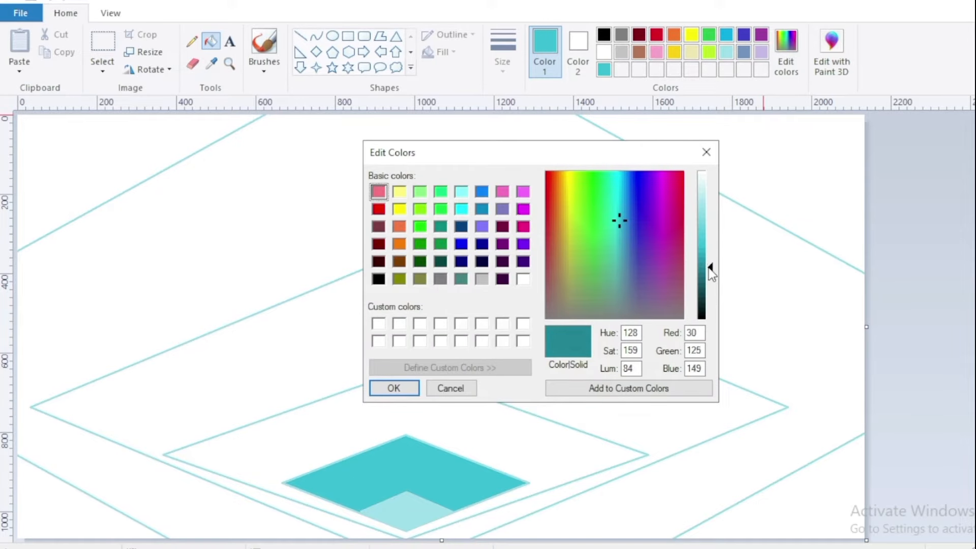
pyautogui.click(396, 389)
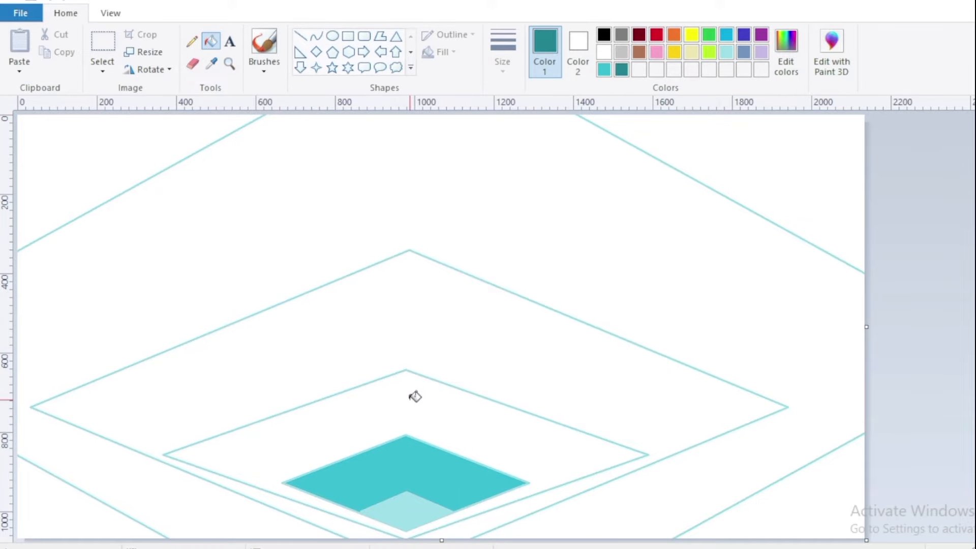
pyautogui.click(415, 397)
# - Darken the fill colour to luminosity 70 and fill the large fourth diamond with it
pyautogui.click(791, 65)
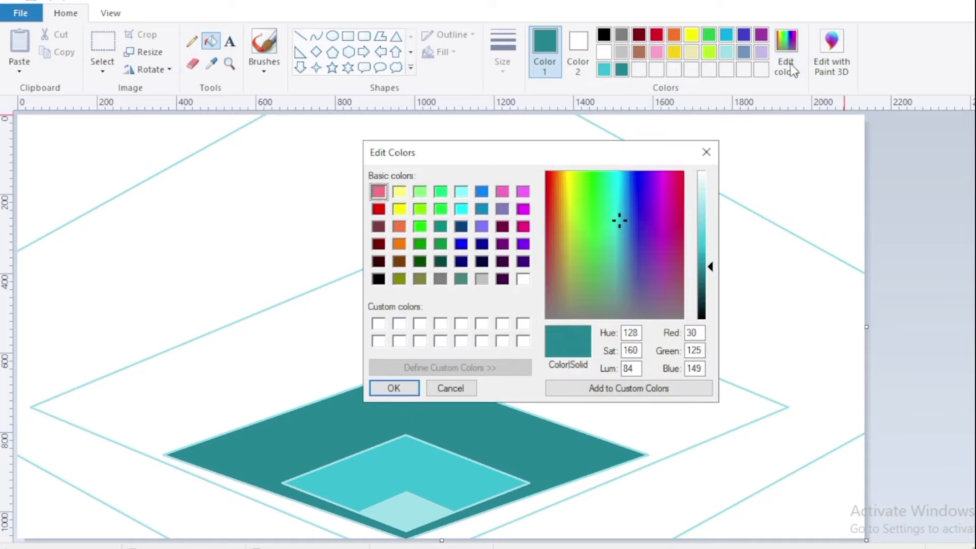
pyautogui.moveTo(711, 262); pyautogui.dragTo(713, 277)
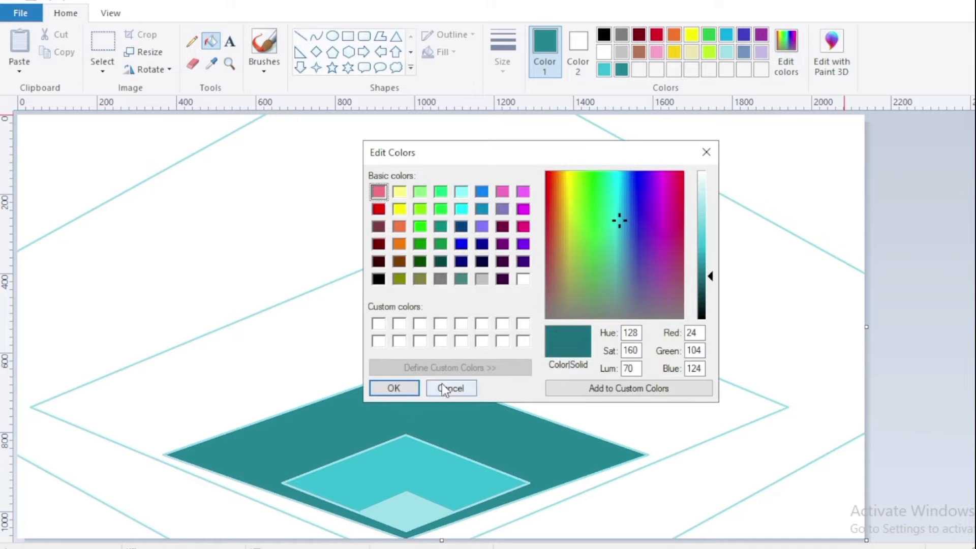
pyautogui.click(394, 388)
pyautogui.click(421, 304)
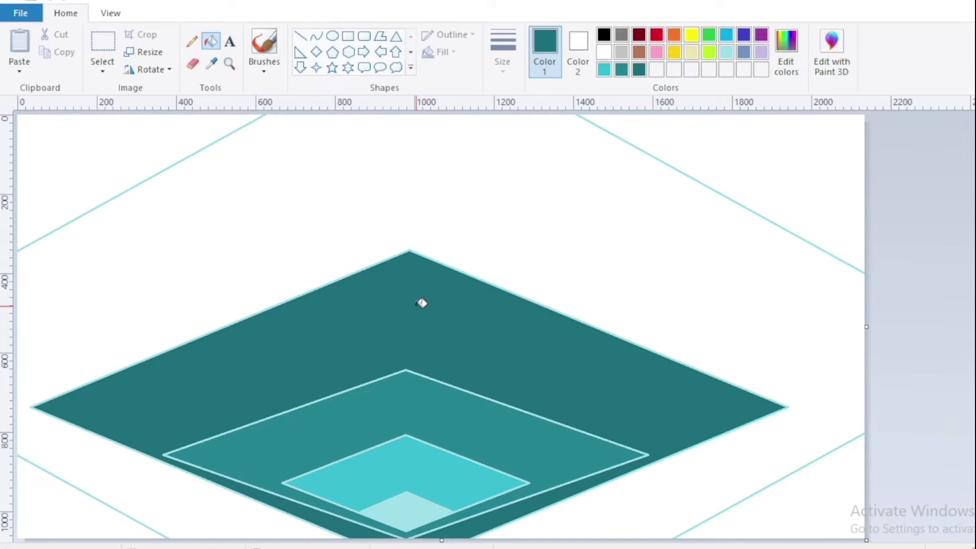
# - Darken the fill colour to luminosity 50 and fill the outermost diamond that extends past the canvas edges
pyautogui.click(787, 56)
pyautogui.moveTo(712, 282)
pyautogui.mouseDown()
pyautogui.moveTo(712, 273)
pyautogui.moveTo(713, 289)
pyautogui.mouseUp()
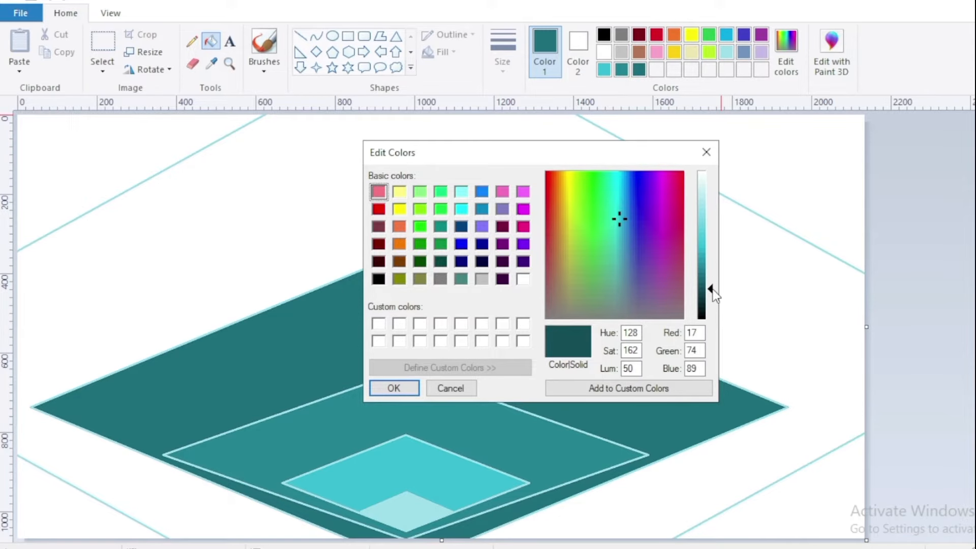
pyautogui.click(394, 388)
pyautogui.click(457, 177)
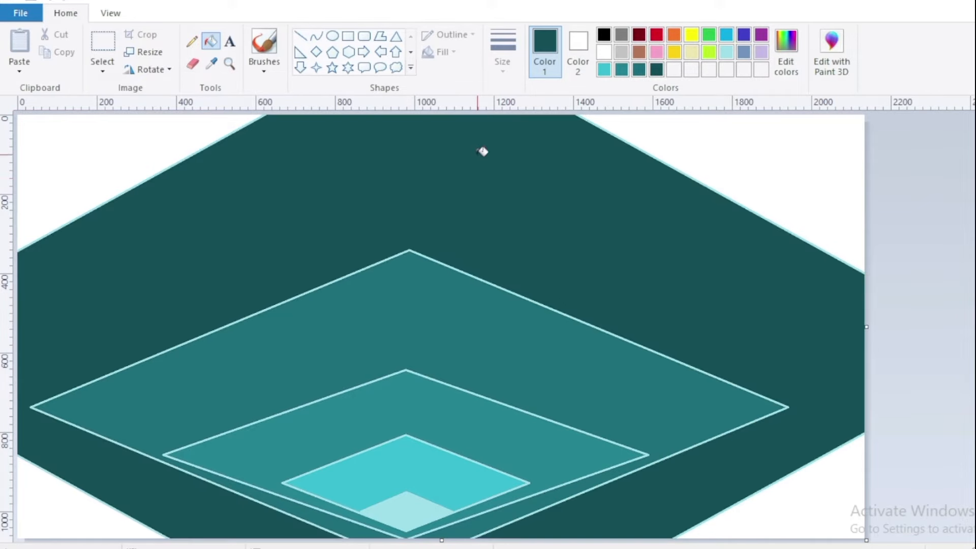
# - Fill the four white corner areas of the canvas with black
pyautogui.click(605, 36)
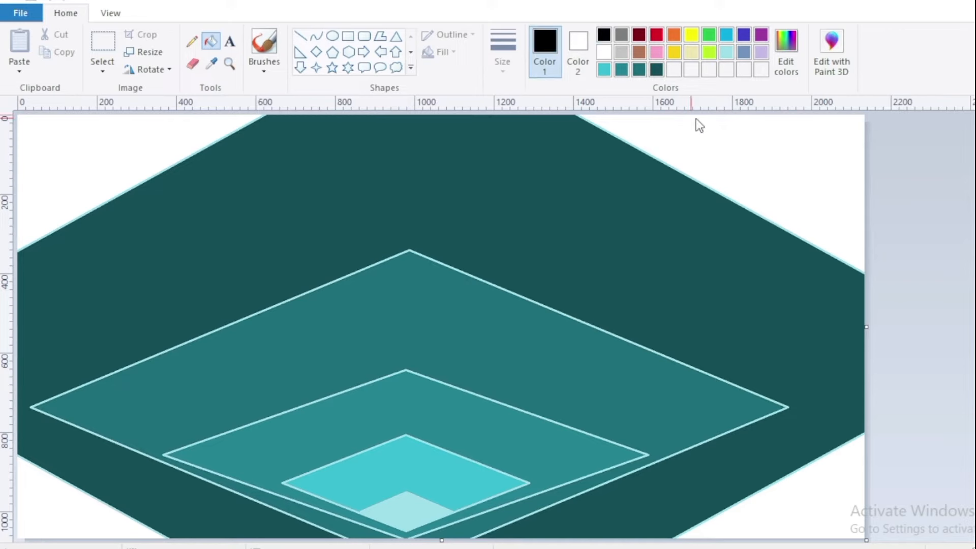
pyautogui.click(741, 141)
pyautogui.click(103, 142)
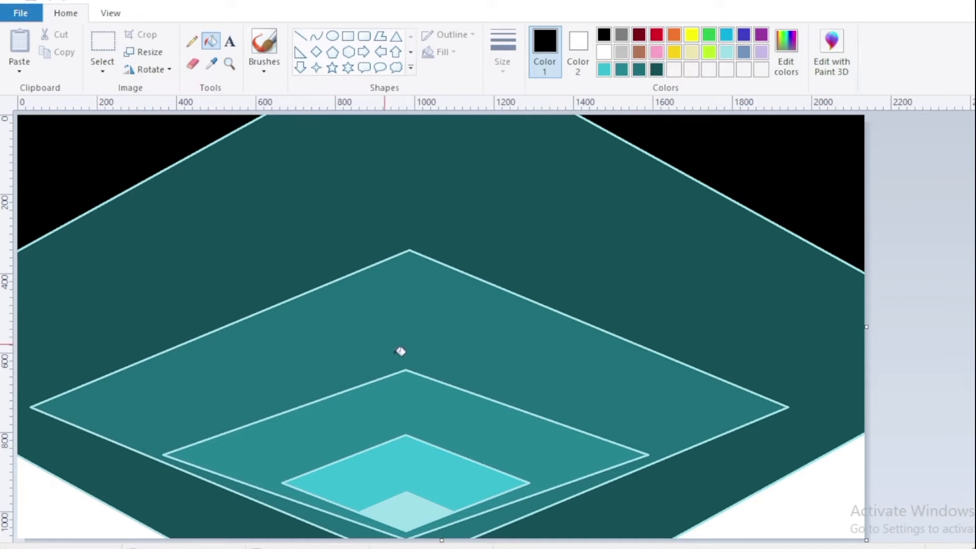
pyautogui.click(797, 515)
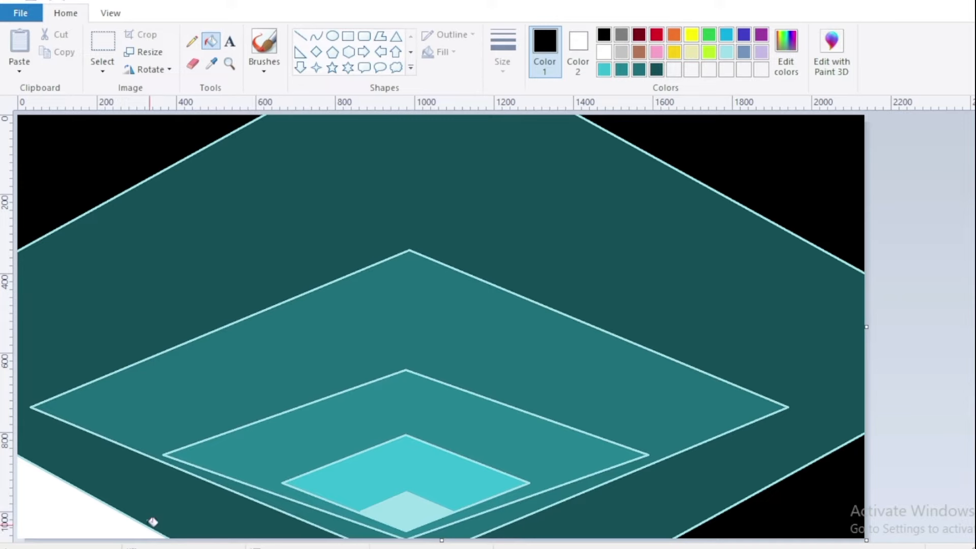
pyautogui.click(86, 522)
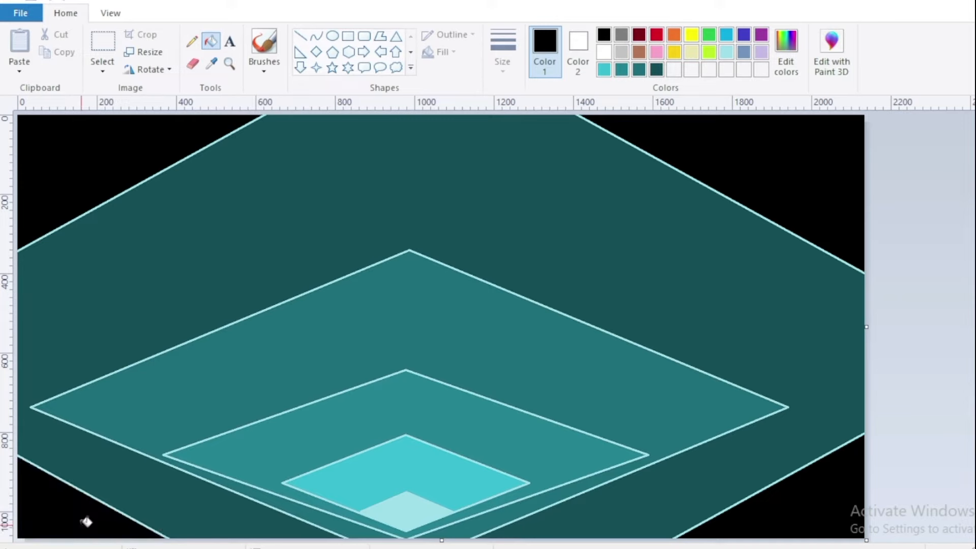
# - Resize the image to a horizontal size of 1 pixel without maintaining the aspect ratio
pyautogui.click(150, 52)
pyautogui.click(172, 109)
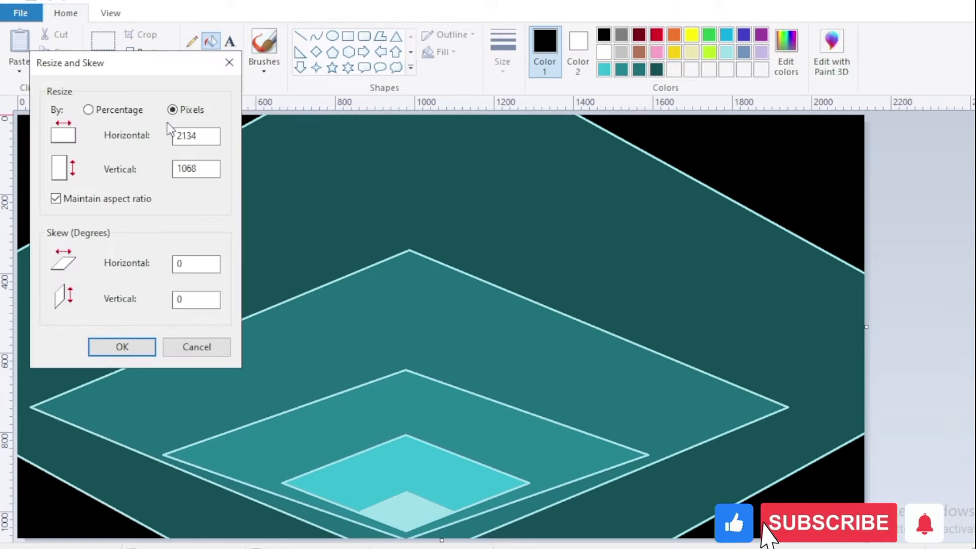
pyautogui.click(55, 199)
pyautogui.click(212, 135)
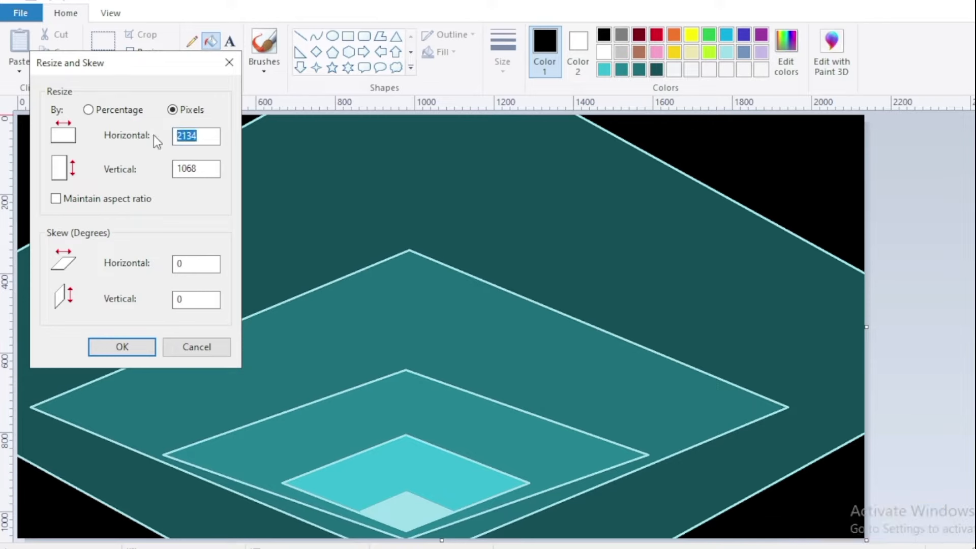
pyautogui.press('BackSpace')
pyautogui.write('1')
pyautogui.click(122, 345)
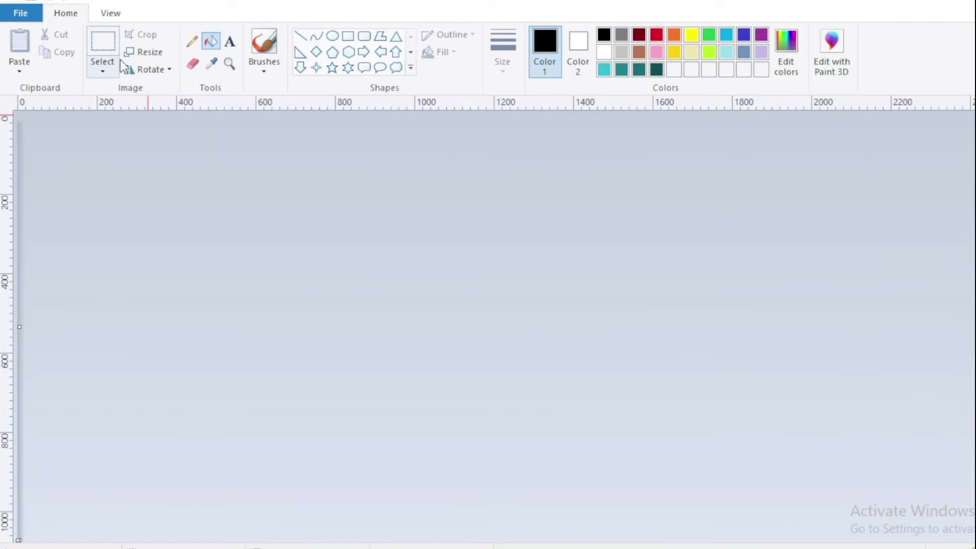
# - Stretch the image back to a horizontal size of 2134 pixels to produce a smooth gradient
pyautogui.click(149, 51)
pyautogui.click(172, 111)
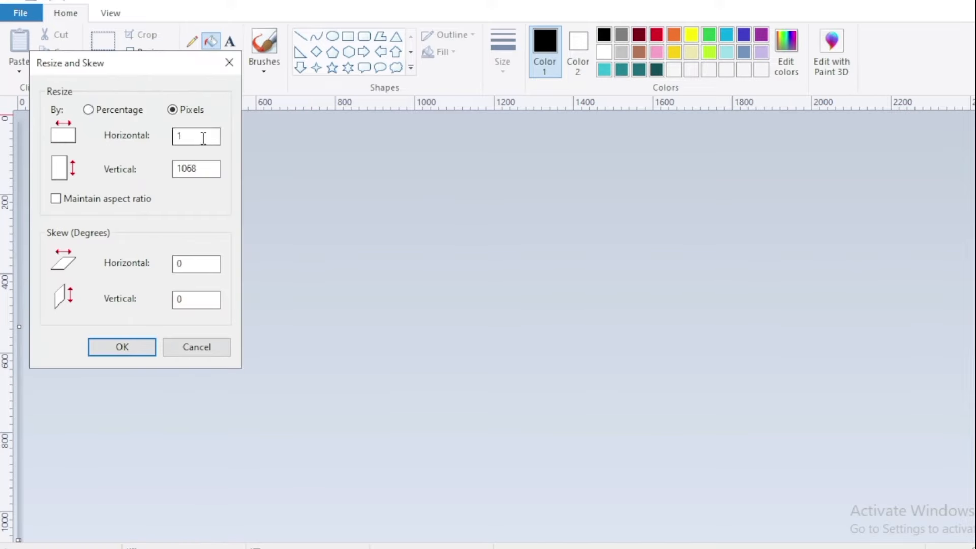
pyautogui.write('2134')
pyautogui.click(140, 346)
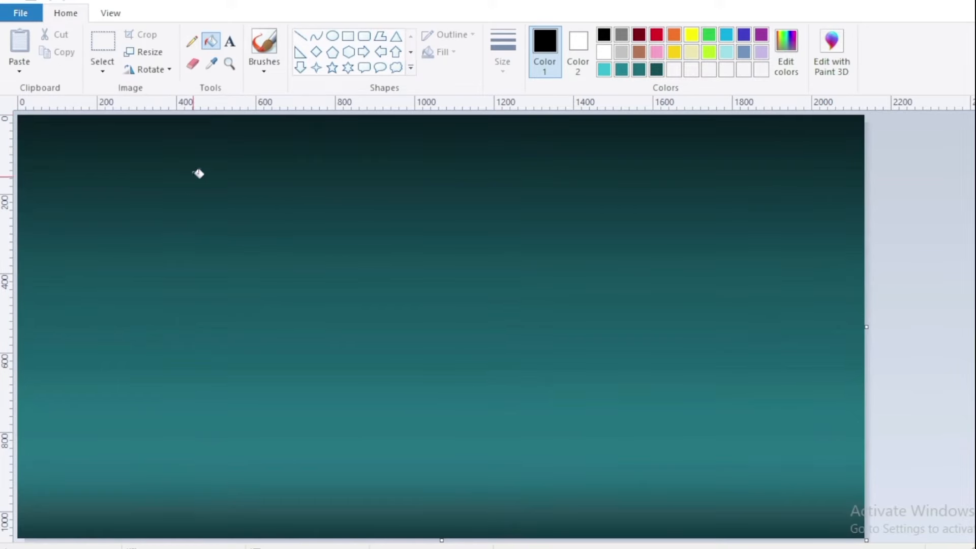
# - Scribble thin horizontal water ripples across the full lower part of the canvas with the Pencil in the medium teal custom colour
pyautogui.click(193, 40)
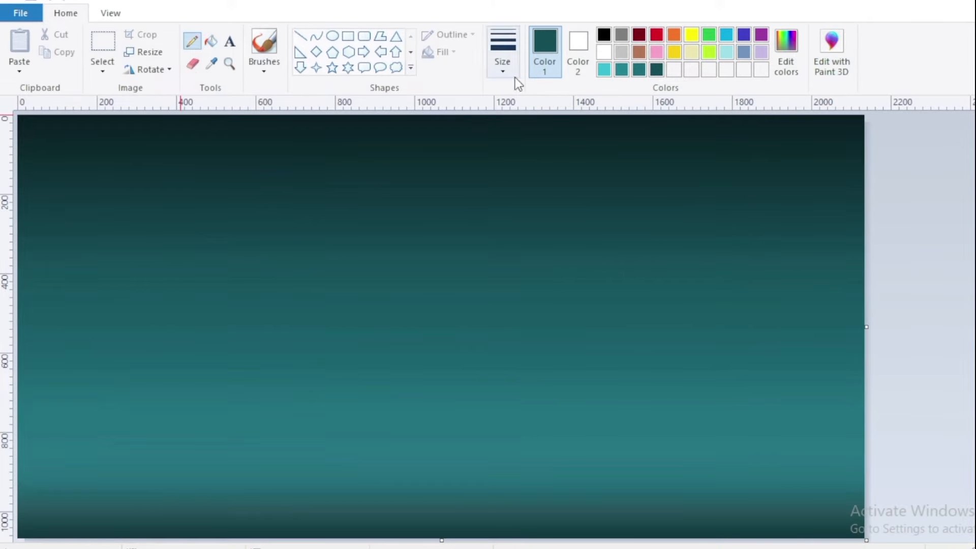
pyautogui.click(621, 71)
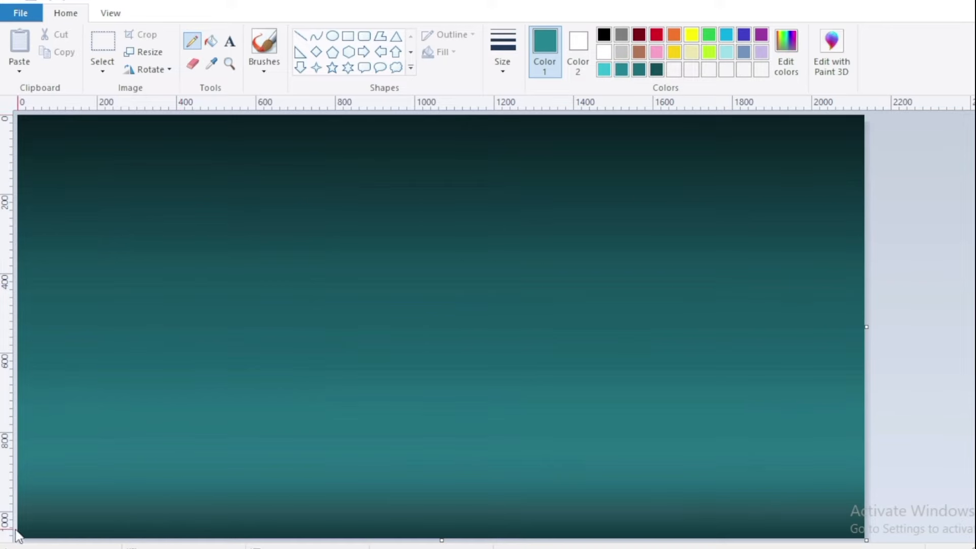
pyautogui.moveTo(5, 492); pyautogui.dragTo(23, 496)
pyautogui.moveTo(104, 467)
pyautogui.mouseDown()
pyautogui.moveTo(109, 526)
pyautogui.moveTo(213, 534)
pyautogui.moveTo(263, 512)
pyautogui.moveTo(367, 516)
pyautogui.moveTo(420, 487)
pyautogui.mouseUp()
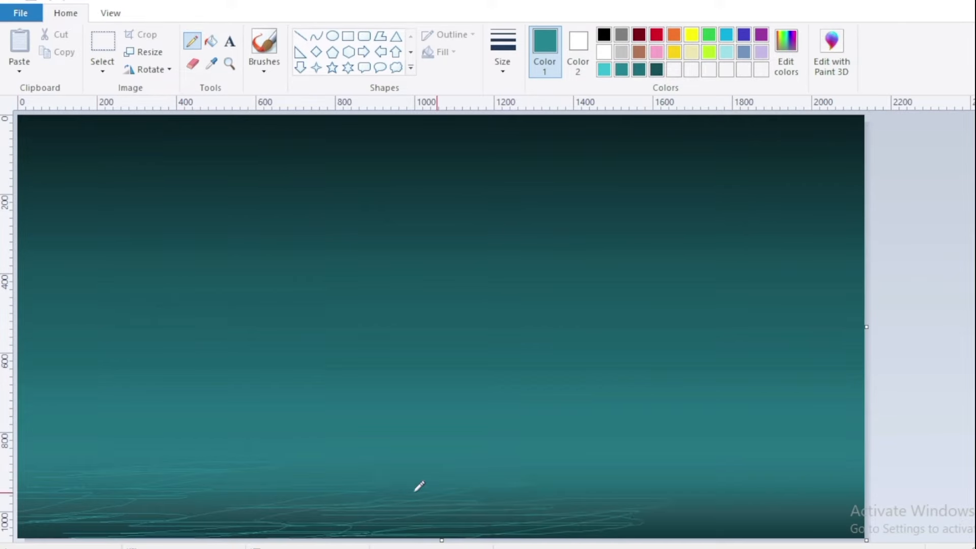
pyautogui.moveTo(668, 450)
pyautogui.mouseDown()
pyautogui.moveTo(709, 516)
pyautogui.moveTo(658, 505)
pyautogui.moveTo(814, 508)
pyautogui.mouseUp()
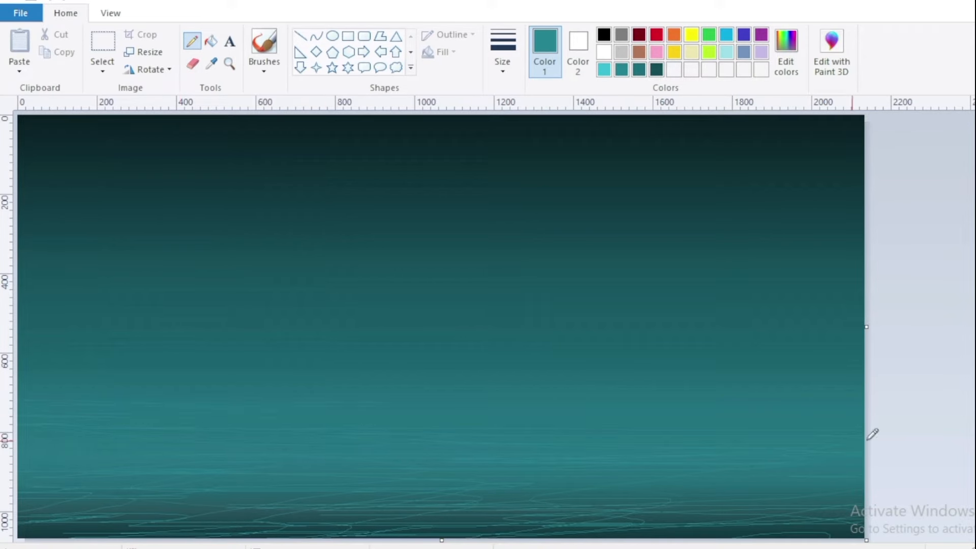
pyautogui.moveTo(415, 529); pyautogui.dragTo(5, 440)
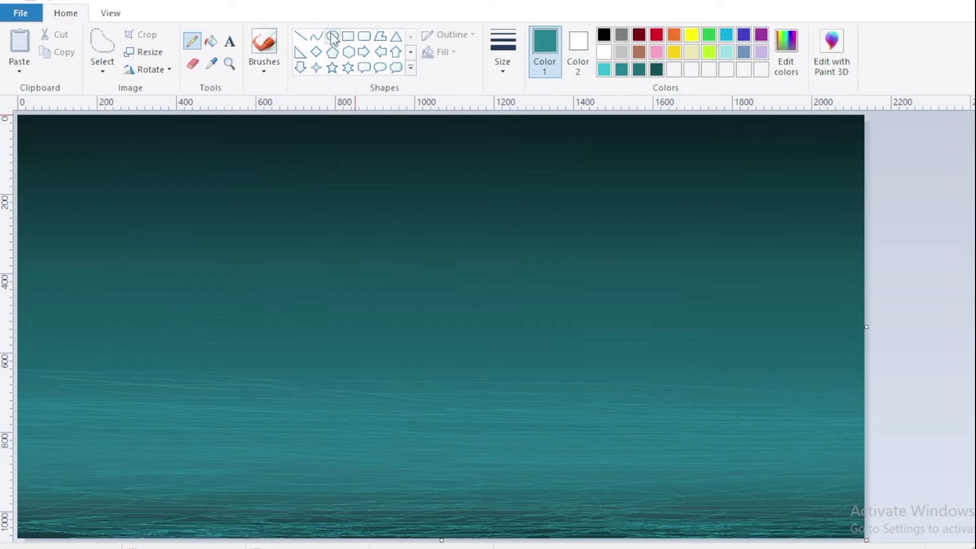
# - Draw a white-filled circle about 700 px across as the moon, touching the top edge near the middle of the canvas
pyautogui.click(332, 37)
pyautogui.moveTo(273, 148)
pyautogui.mouseDown()
pyautogui.moveTo(473, 318)
pyautogui.moveTo(634, 422)
pyautogui.mouseUp()
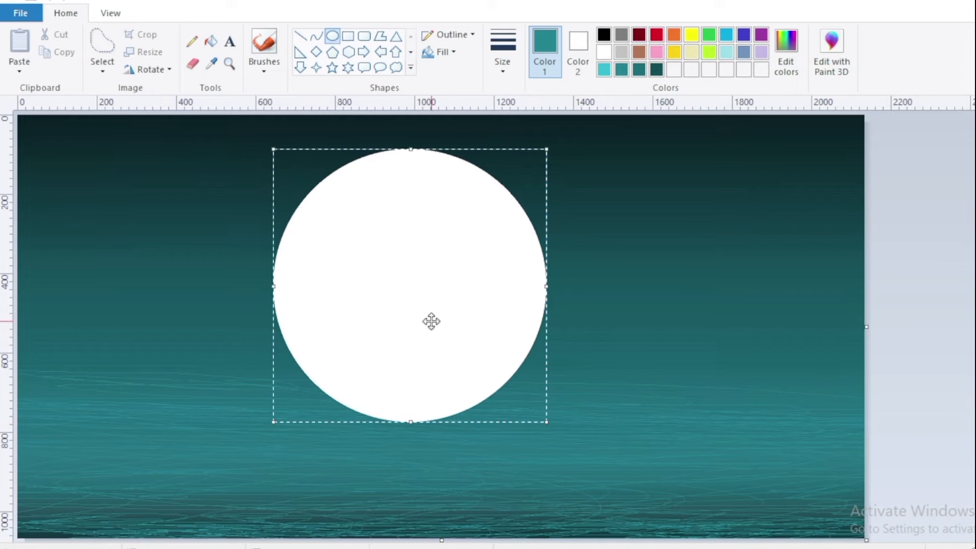
pyautogui.moveTo(375, 309); pyautogui.dragTo(407, 275)
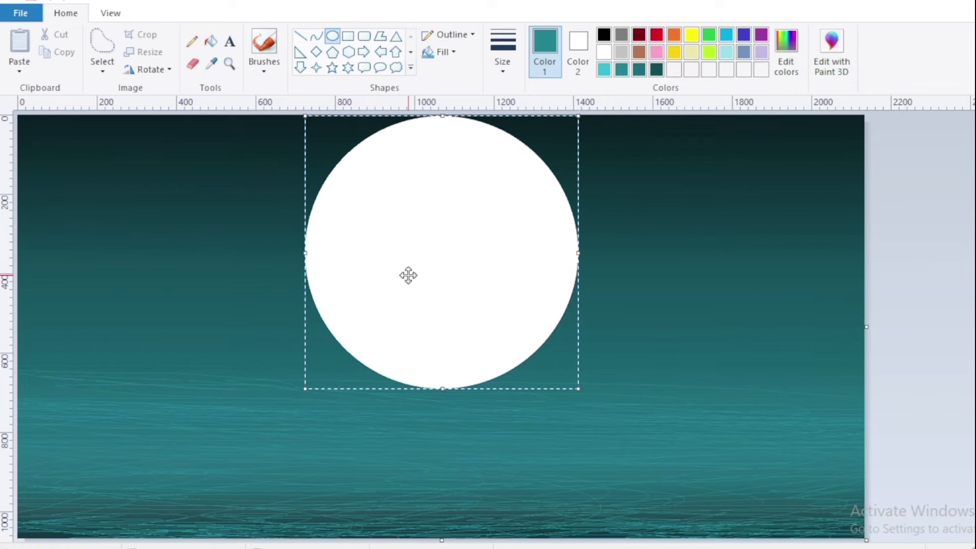
# - Shade the upper part of the moon with light gray Airbrush strokes
pyautogui.click(263, 72)
pyautogui.click(359, 96)
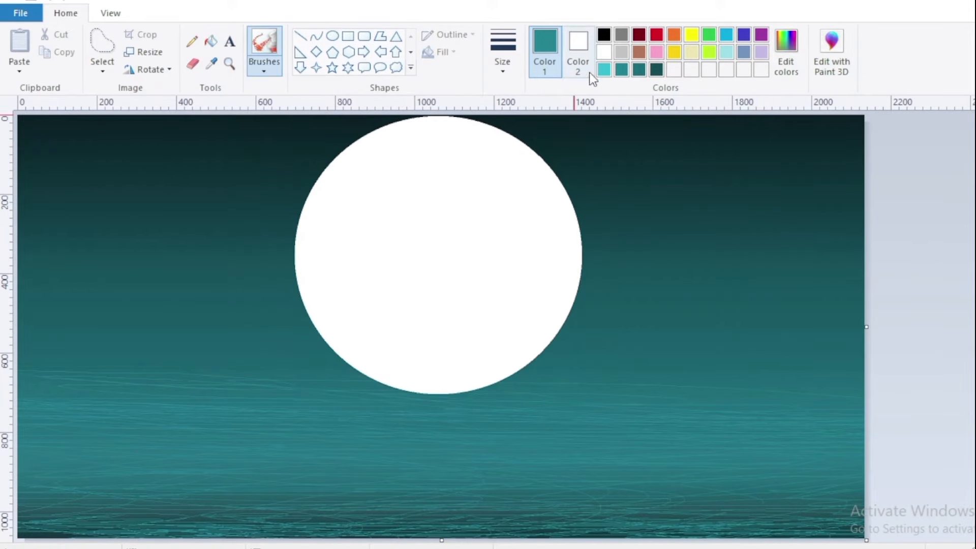
pyautogui.click(621, 52)
pyautogui.moveTo(475, 212)
pyautogui.mouseDown()
pyautogui.moveTo(428, 143)
pyautogui.moveTo(394, 128)
pyautogui.moveTo(452, 123)
pyautogui.moveTo(518, 159)
pyautogui.moveTo(464, 124)
pyautogui.moveTo(427, 120)
pyautogui.moveTo(522, 153)
pyautogui.moveTo(429, 135)
pyautogui.moveTo(522, 193)
pyautogui.moveTo(498, 151)
pyautogui.moveTo(453, 117)
pyautogui.moveTo(523, 153)
pyautogui.moveTo(459, 176)
pyautogui.moveTo(396, 158)
pyautogui.mouseUp()
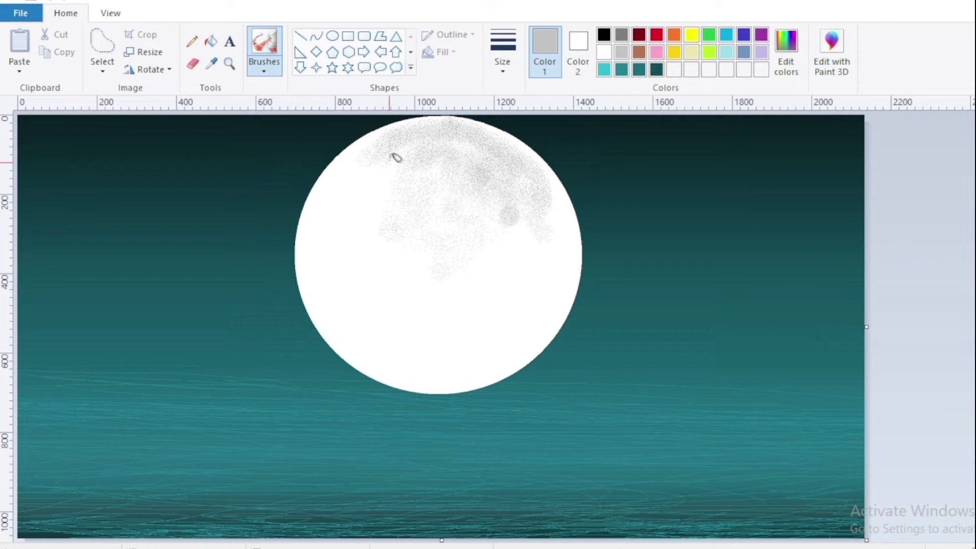
# - Paint a thick black horizon line with the Crayon brush across the full canvas width, just below the moon
pyautogui.click(262, 72)
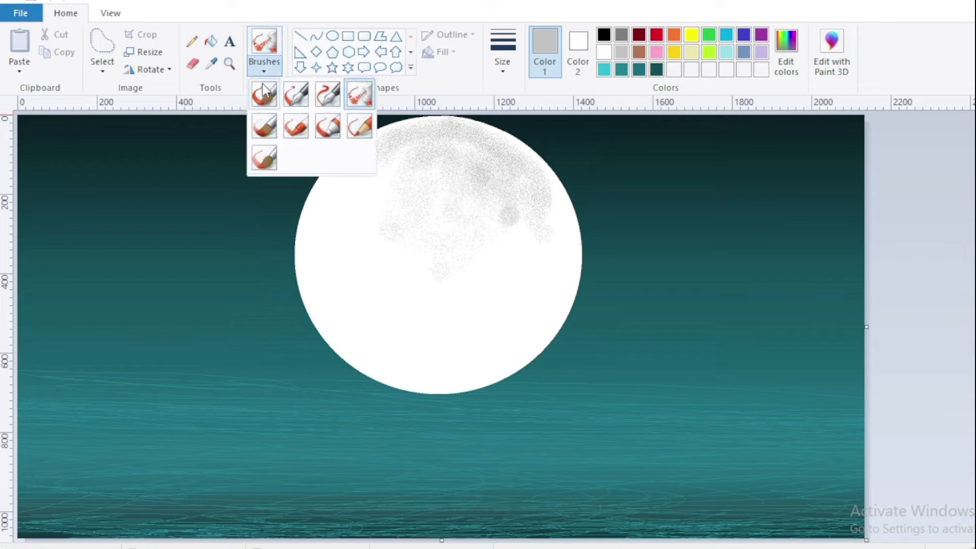
pyautogui.click(296, 128)
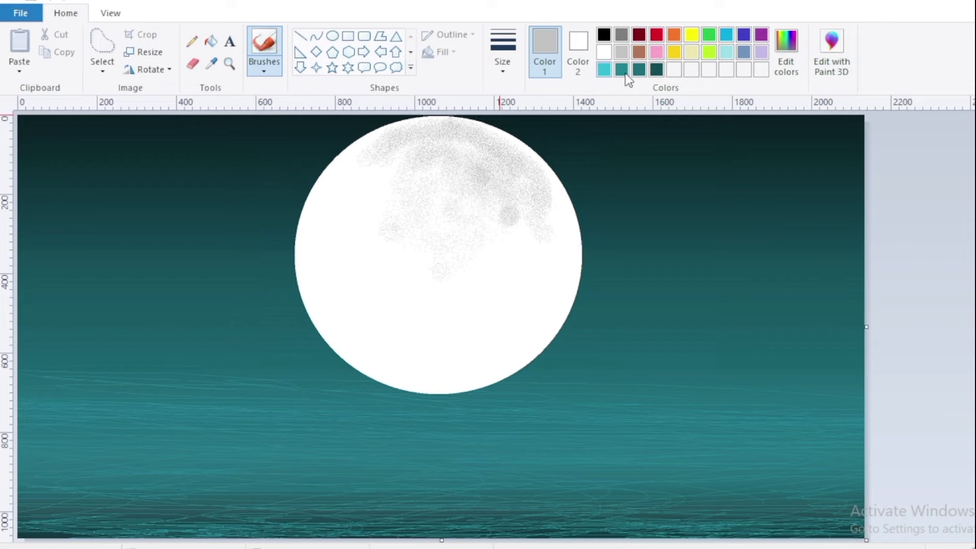
pyautogui.click(604, 34)
pyautogui.moveTo(20, 385); pyautogui.dragTo(860, 399)
pyautogui.moveTo(47, 388); pyautogui.dragTo(864, 401)
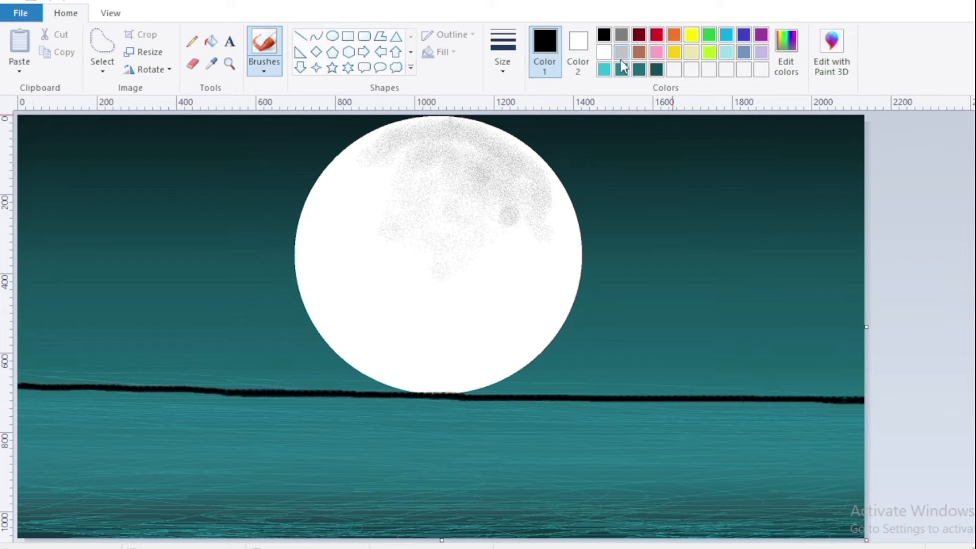
# - Create a black hill silhouette about 1500 px wide on the horizon by removing a free-form selection with Color 2 set to black
pyautogui.click(621, 53)
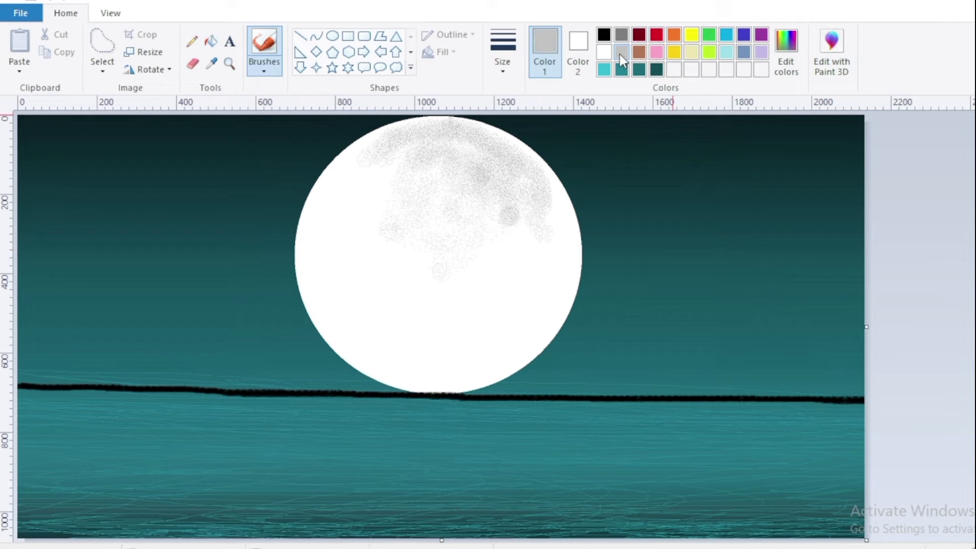
pyautogui.click(102, 73)
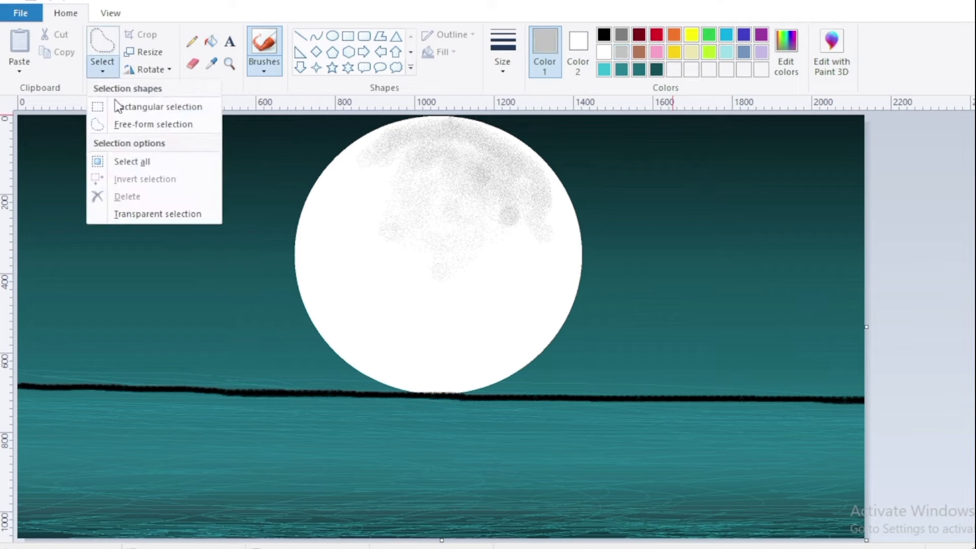
pyautogui.click(128, 126)
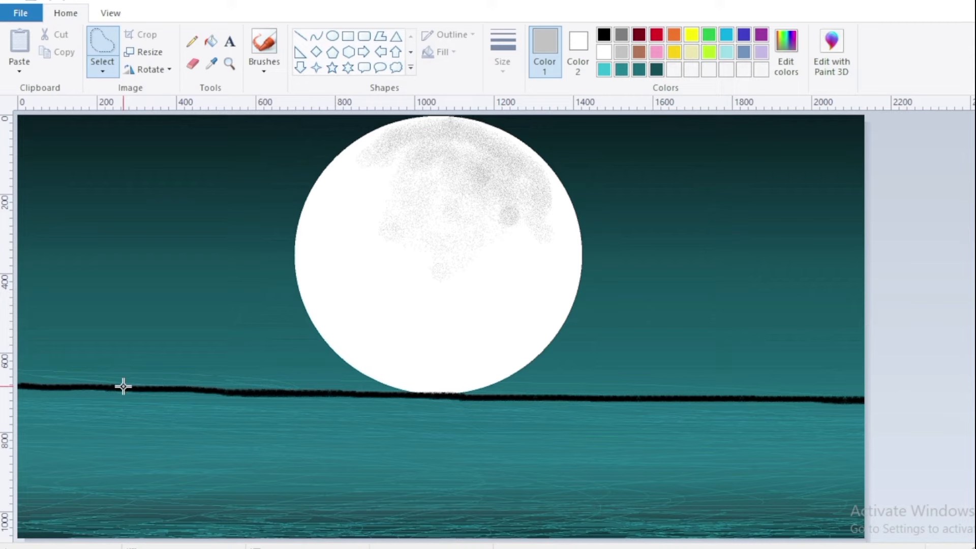
pyautogui.moveTo(123, 387); pyautogui.dragTo(336, 340)
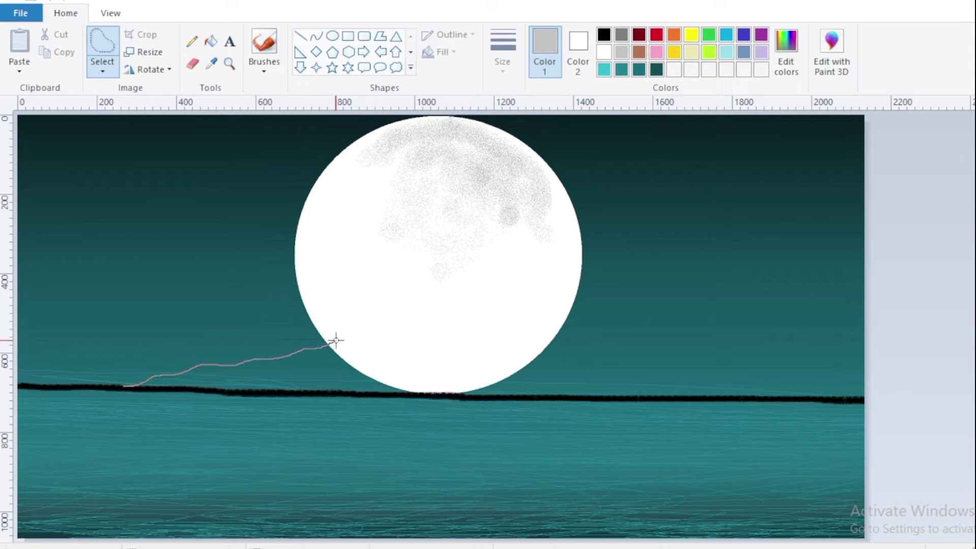
pyautogui.moveTo(458, 326)
pyautogui.mouseDown()
pyautogui.moveTo(488, 317)
pyautogui.moveTo(607, 373)
pyautogui.moveTo(725, 398)
pyautogui.mouseUp()
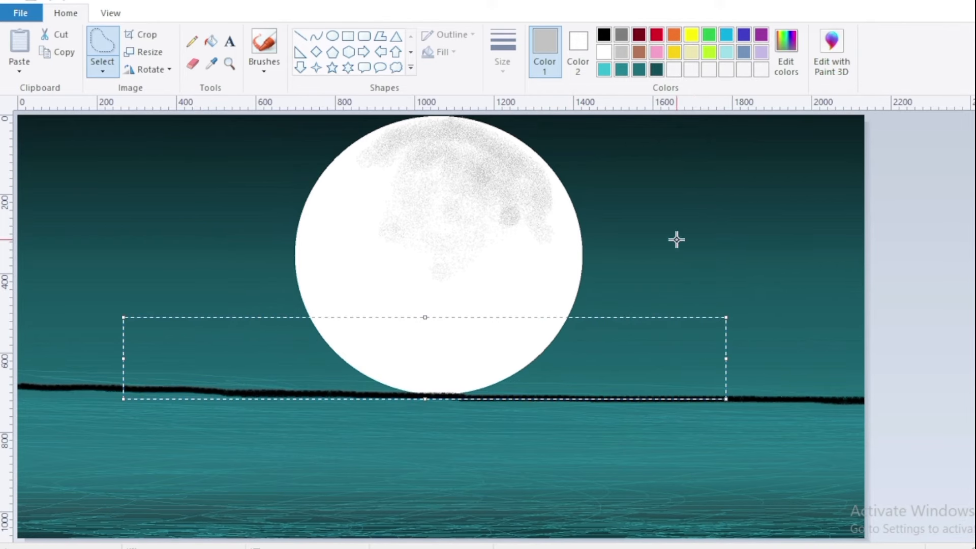
pyautogui.click(581, 43)
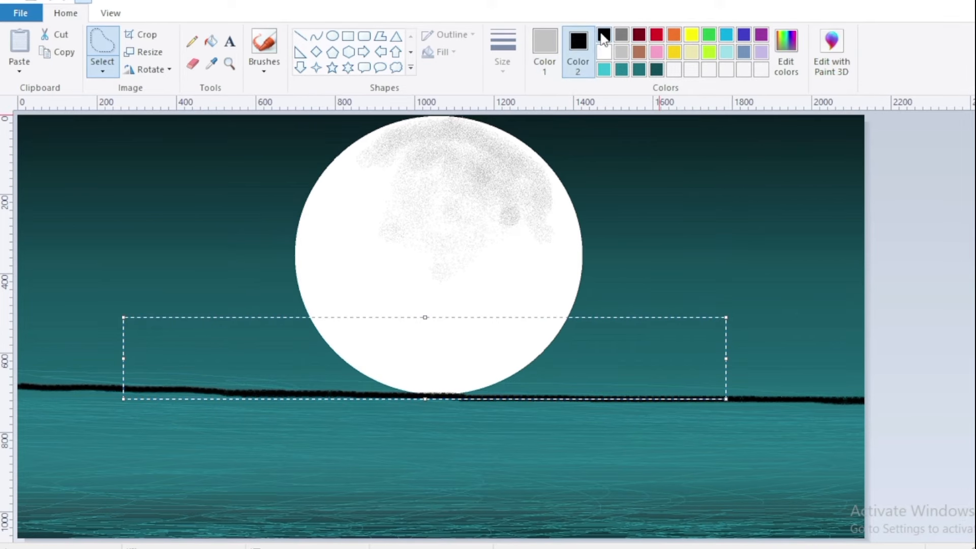
pyautogui.moveTo(472, 359); pyautogui.dragTo(466, 465)
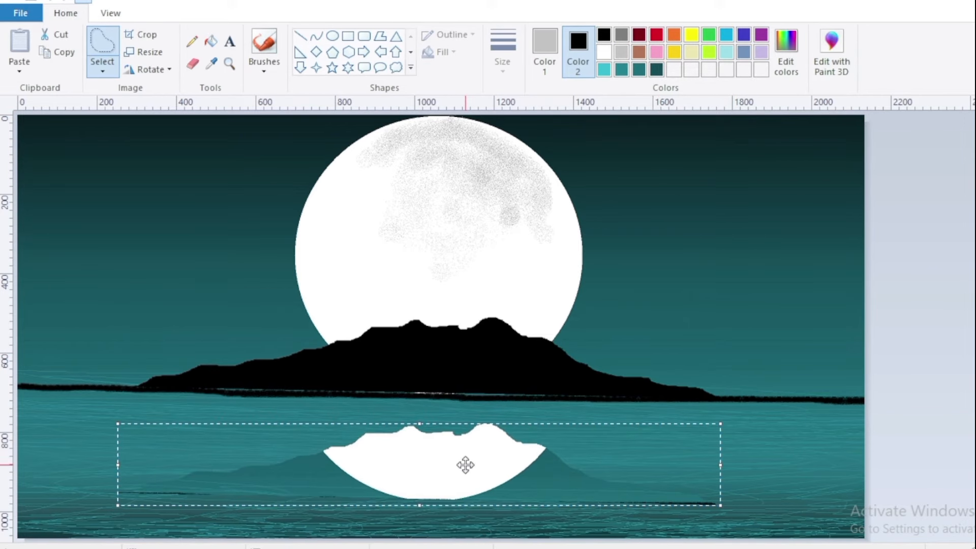
pyautogui.press('Delete')
# - Fill the gap between the hill's base and the horizon line with black Brush strokes
pyautogui.click(264, 70)
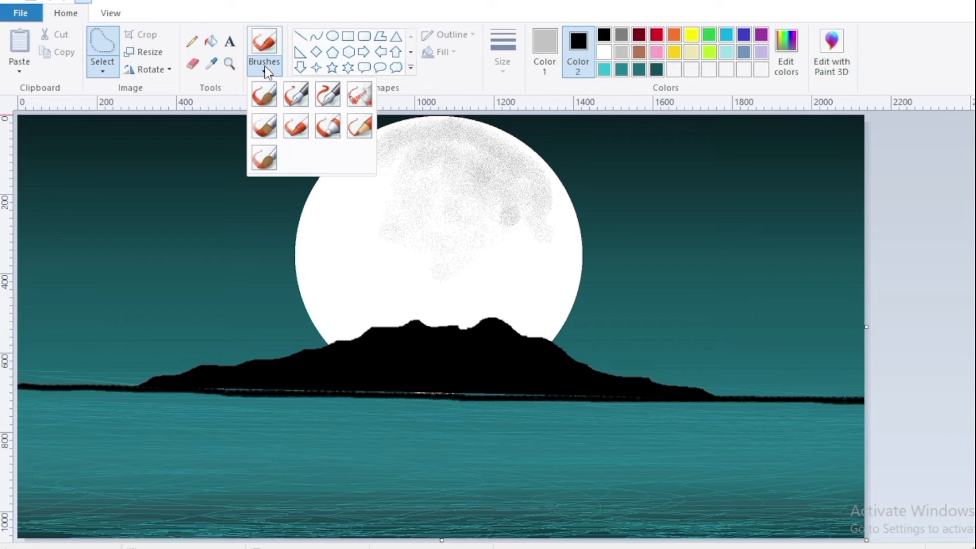
pyautogui.click(262, 99)
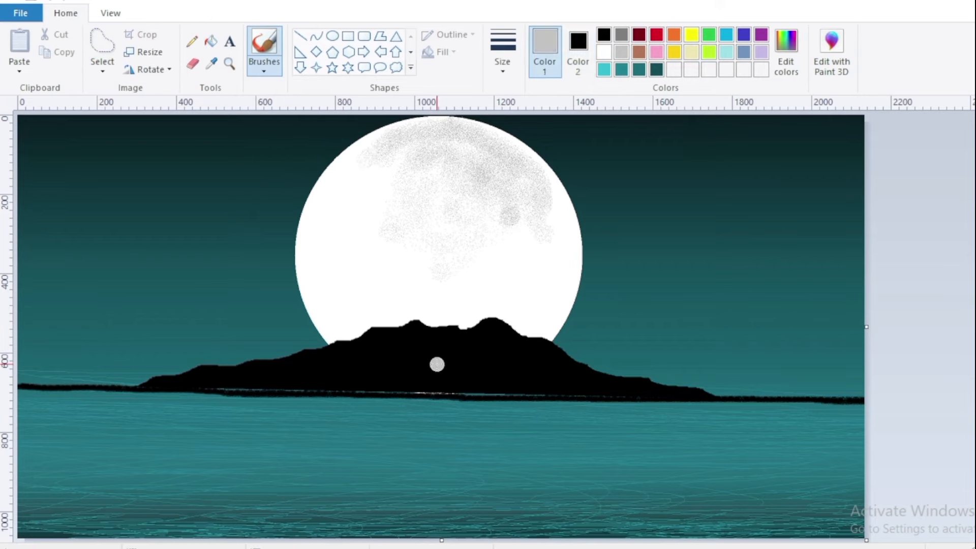
pyautogui.click(605, 35)
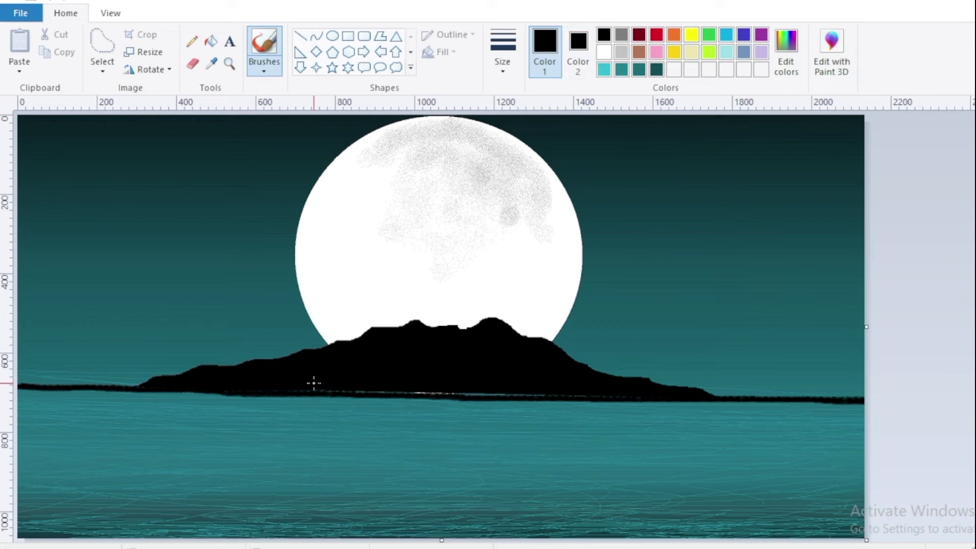
pyautogui.moveTo(262, 381); pyautogui.dragTo(549, 391)
# - Draw a black tree trunk with thick main branches on top of the hill, in front of the moon, using the Pencil
pyautogui.click(193, 42)
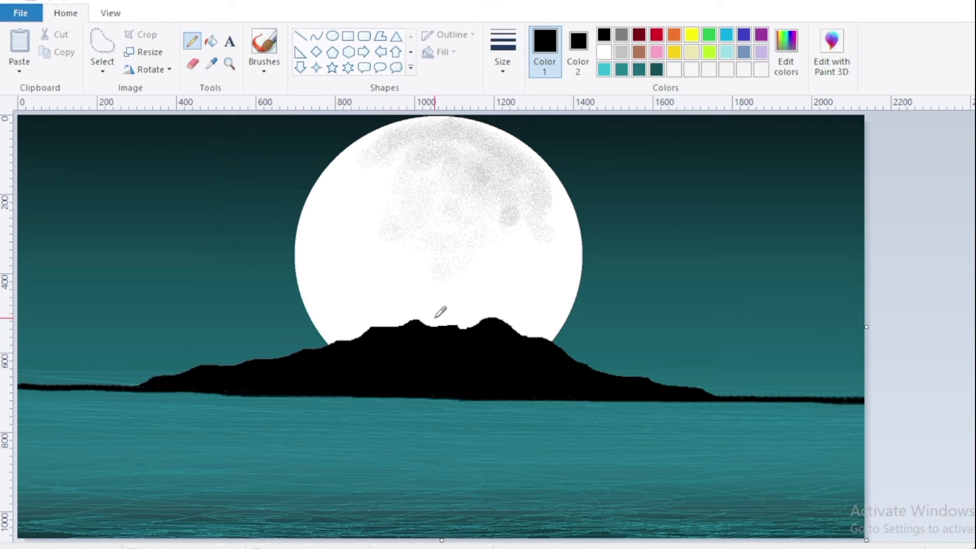
pyautogui.moveTo(421, 297); pyautogui.dragTo(426, 330)
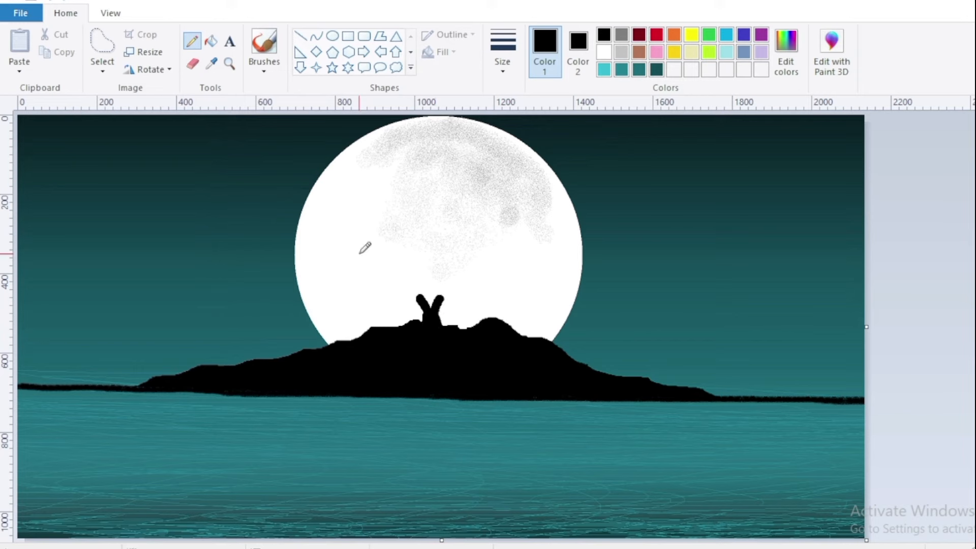
pyautogui.moveTo(360, 253); pyautogui.dragTo(422, 305)
pyautogui.moveTo(424, 236)
pyautogui.mouseDown()
pyautogui.moveTo(435, 302)
pyautogui.moveTo(508, 262)
pyautogui.mouseUp()
pyautogui.moveTo(450, 290)
pyautogui.mouseDown()
pyautogui.moveTo(498, 259)
pyautogui.moveTo(472, 298)
pyautogui.moveTo(500, 306)
pyautogui.mouseUp()
# - Add thin black twigs with the Pencil along the tree's main branches on both sides
pyautogui.moveTo(460, 279); pyautogui.dragTo(470, 247)
pyautogui.moveTo(460, 280)
pyautogui.mouseDown()
pyautogui.moveTo(474, 246)
pyautogui.moveTo(535, 290)
pyautogui.mouseUp()
pyautogui.moveTo(494, 260); pyautogui.dragTo(490, 232)
pyautogui.moveTo(387, 261)
pyautogui.mouseDown()
pyautogui.moveTo(432, 274)
pyautogui.moveTo(446, 235)
pyautogui.mouseUp()
pyautogui.moveTo(425, 244); pyautogui.dragTo(407, 233)
pyautogui.moveTo(397, 284)
pyautogui.mouseDown()
pyautogui.moveTo(338, 301)
pyautogui.moveTo(381, 248)
pyautogui.mouseUp()
pyautogui.moveTo(359, 287); pyautogui.dragTo(326, 279)
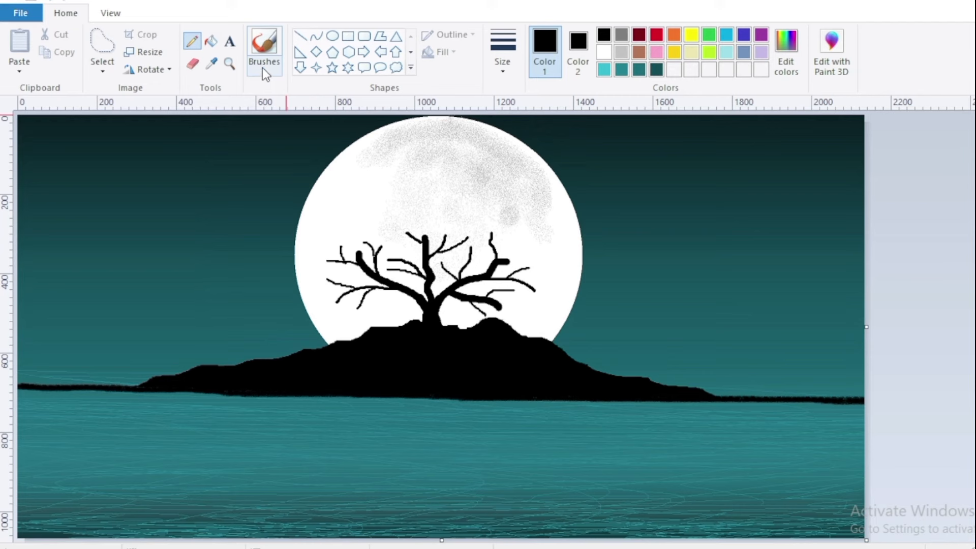
# - Scribble small black leaf clusters with the Crayon brush at the tips of the tree's branches and twigs
pyautogui.click(262, 69)
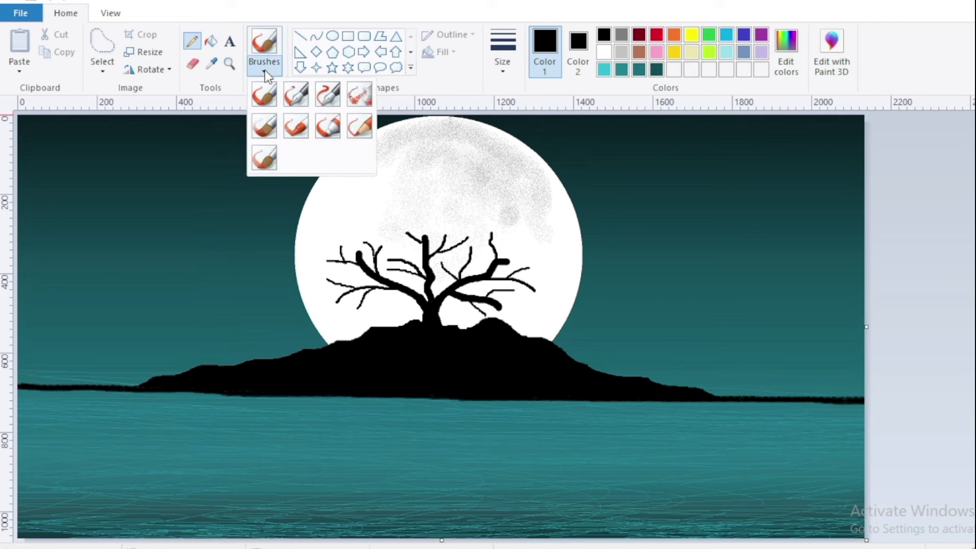
pyautogui.click(297, 128)
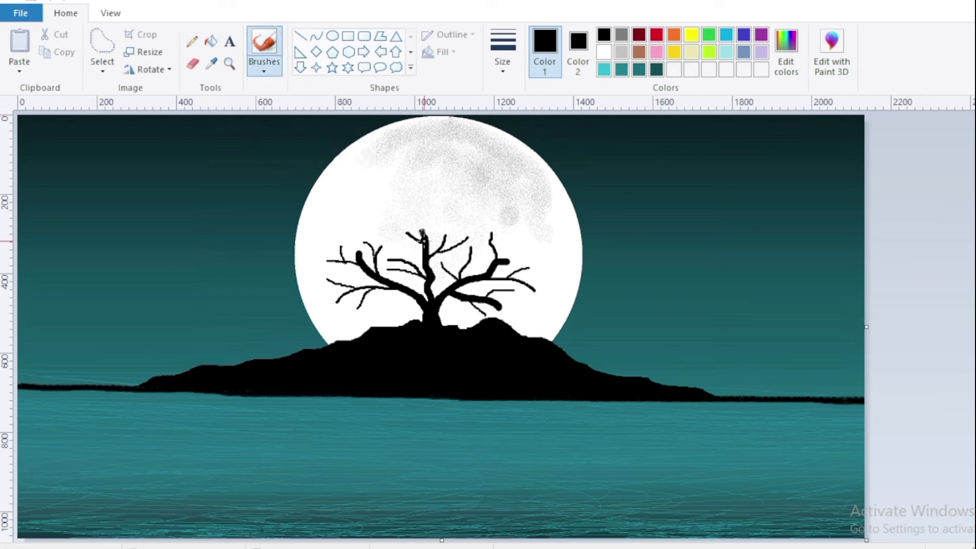
pyautogui.moveTo(445, 226); pyautogui.dragTo(447, 238)
pyautogui.moveTo(470, 233); pyautogui.dragTo(465, 241)
pyautogui.moveTo(492, 233); pyautogui.dragTo(516, 269)
pyautogui.moveTo(531, 283); pyautogui.dragTo(535, 293)
pyautogui.moveTo(501, 306); pyautogui.dragTo(512, 312)
pyautogui.moveTo(333, 305); pyautogui.dragTo(339, 300)
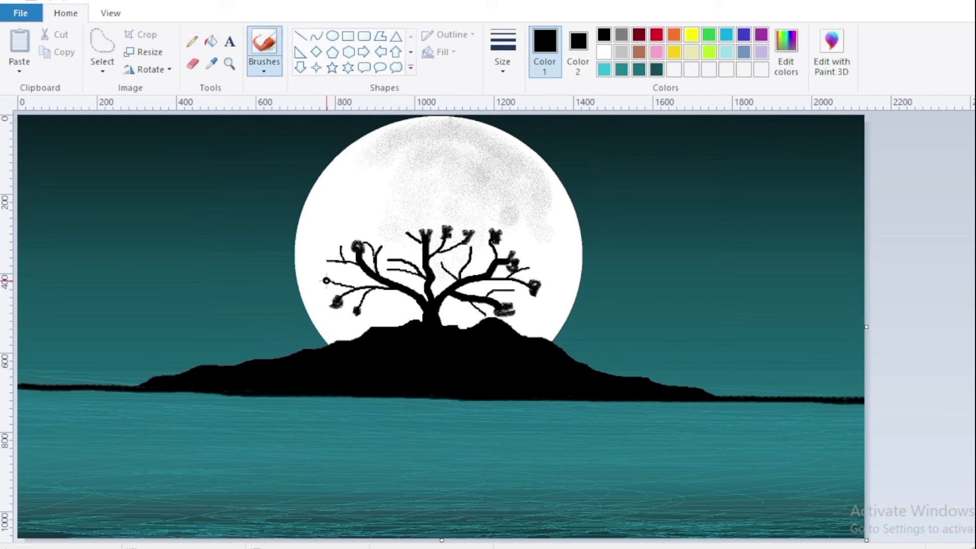
pyautogui.moveTo(440, 260); pyautogui.dragTo(443, 266)
pyautogui.moveTo(471, 243); pyautogui.dragTo(473, 252)
pyautogui.moveTo(513, 289); pyautogui.dragTo(517, 293)
pyautogui.moveTo(385, 269); pyautogui.dragTo(391, 270)
pyautogui.moveTo(391, 249); pyautogui.dragTo(391, 256)
pyautogui.moveTo(386, 235); pyautogui.dragTo(406, 236)
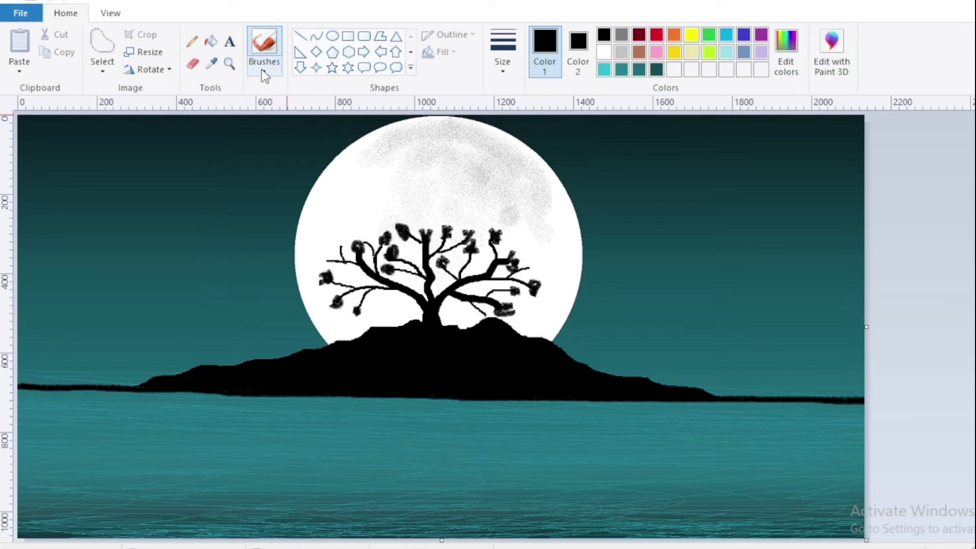
# - Spray full black foliage around the tree's branches with the Airbrush to form a rounded crown
pyautogui.click(261, 71)
pyautogui.click(364, 93)
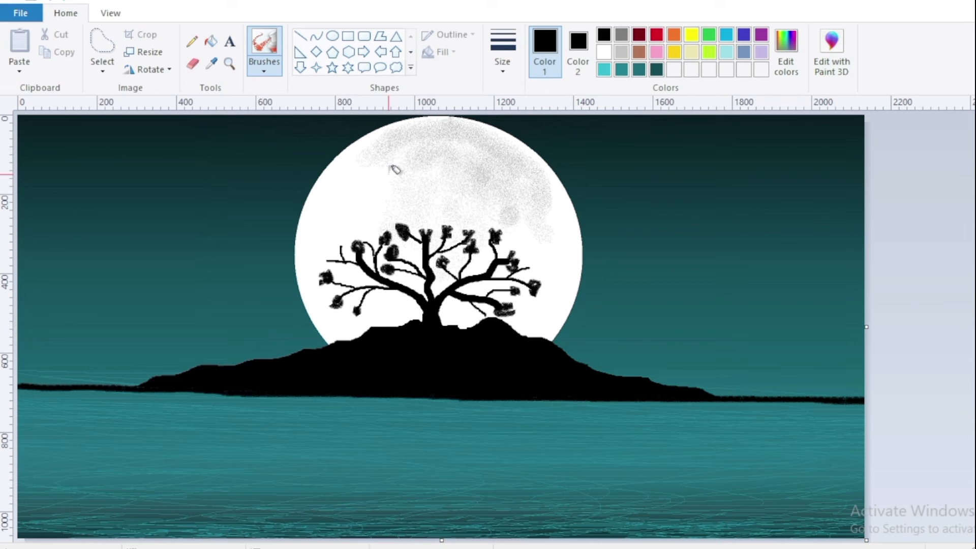
pyautogui.moveTo(358, 312)
pyautogui.mouseDown()
pyautogui.moveTo(327, 277)
pyautogui.moveTo(338, 248)
pyautogui.moveTo(357, 243)
pyautogui.moveTo(351, 257)
pyautogui.moveTo(342, 246)
pyautogui.moveTo(396, 232)
pyautogui.moveTo(384, 239)
pyautogui.moveTo(390, 285)
pyautogui.moveTo(383, 263)
pyautogui.moveTo(396, 272)
pyautogui.moveTo(437, 216)
pyautogui.moveTo(407, 241)
pyautogui.moveTo(457, 229)
pyautogui.moveTo(473, 249)
pyautogui.moveTo(429, 258)
pyautogui.moveTo(447, 269)
pyautogui.moveTo(498, 234)
pyautogui.moveTo(486, 228)
pyautogui.moveTo(522, 259)
pyautogui.moveTo(541, 300)
pyautogui.moveTo(488, 305)
pyautogui.moveTo(486, 313)
pyautogui.moveTo(514, 321)
pyautogui.moveTo(490, 302)
pyautogui.moveTo(398, 335)
pyautogui.moveTo(345, 304)
pyautogui.moveTo(464, 227)
pyautogui.mouseUp()
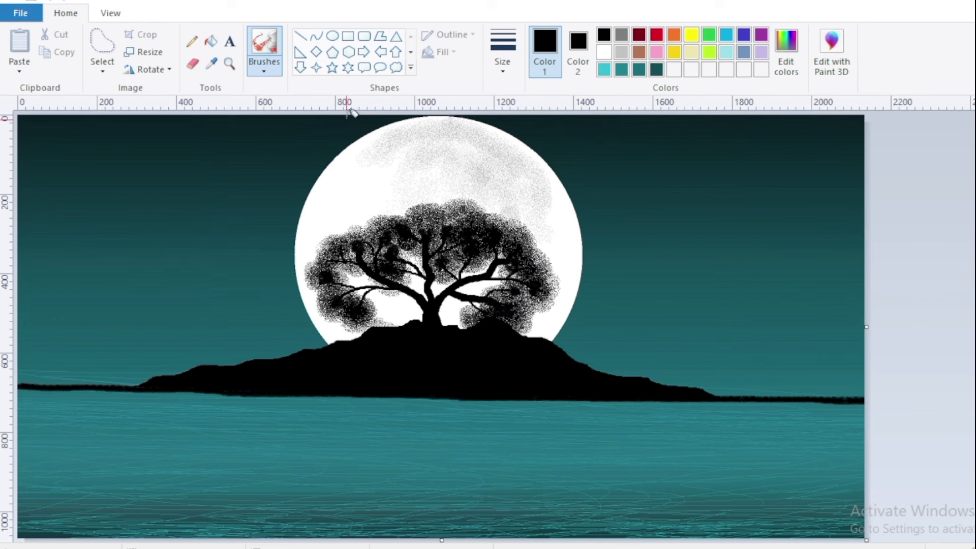
# - Scatter small four-point stars filled with white Color 2 across the sky on both sides of the moon
pyautogui.click(317, 67)
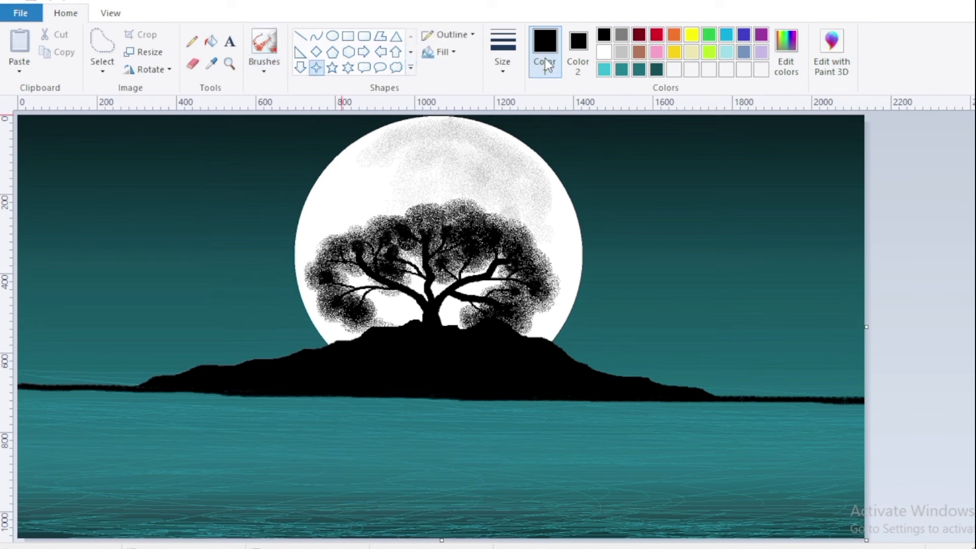
pyautogui.click(583, 47)
pyautogui.click(605, 52)
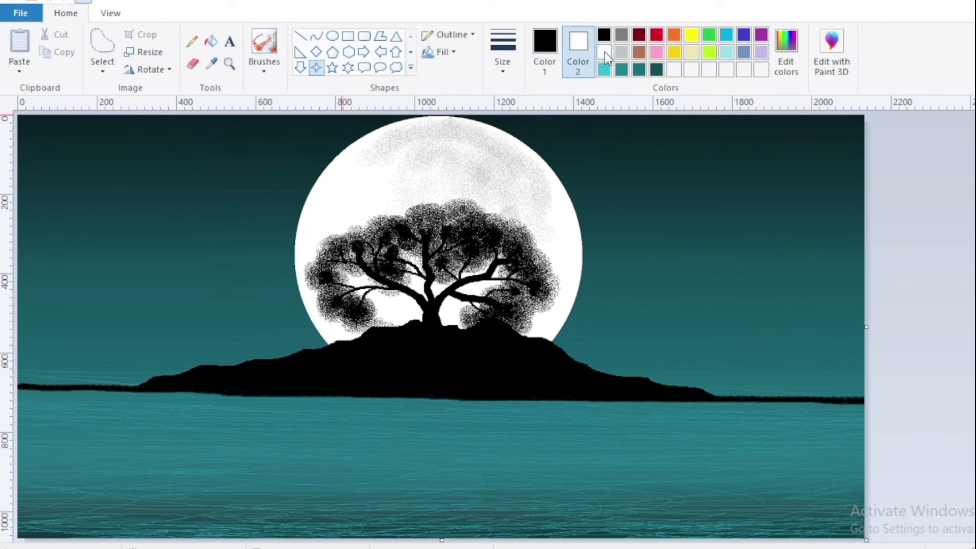
pyautogui.moveTo(98, 146); pyautogui.dragTo(104, 153)
pyautogui.moveTo(165, 157); pyautogui.dragTo(173, 164)
pyautogui.moveTo(136, 198)
pyautogui.mouseDown()
pyautogui.moveTo(143, 206)
pyautogui.moveTo(97, 221)
pyautogui.mouseUp()
pyautogui.moveTo(259, 142); pyautogui.dragTo(268, 148)
pyautogui.moveTo(656, 195); pyautogui.dragTo(663, 202)
pyautogui.moveTo(588, 137); pyautogui.dragTo(599, 148)
pyautogui.moveTo(777, 146); pyautogui.dragTo(785, 155)
pyautogui.moveTo(739, 228); pyautogui.dragTo(747, 236)
pyautogui.moveTo(821, 273); pyautogui.dragTo(829, 281)
pyautogui.moveTo(708, 306); pyautogui.dragTo(715, 314)
pyautogui.moveTo(618, 299); pyautogui.dragTo(625, 306)
pyautogui.moveTo(236, 248); pyautogui.dragTo(245, 260)
pyautogui.moveTo(114, 247); pyautogui.dragTo(122, 259)
pyautogui.moveTo(286, 176); pyautogui.dragTo(294, 187)
pyautogui.moveTo(338, 129); pyautogui.dragTo(351, 145)
pyautogui.moveTo(187, 199); pyautogui.dragTo(192, 203)
pyautogui.moveTo(53, 267); pyautogui.dragTo(62, 276)
pyautogui.moveTo(55, 313); pyautogui.dragTo(64, 323)
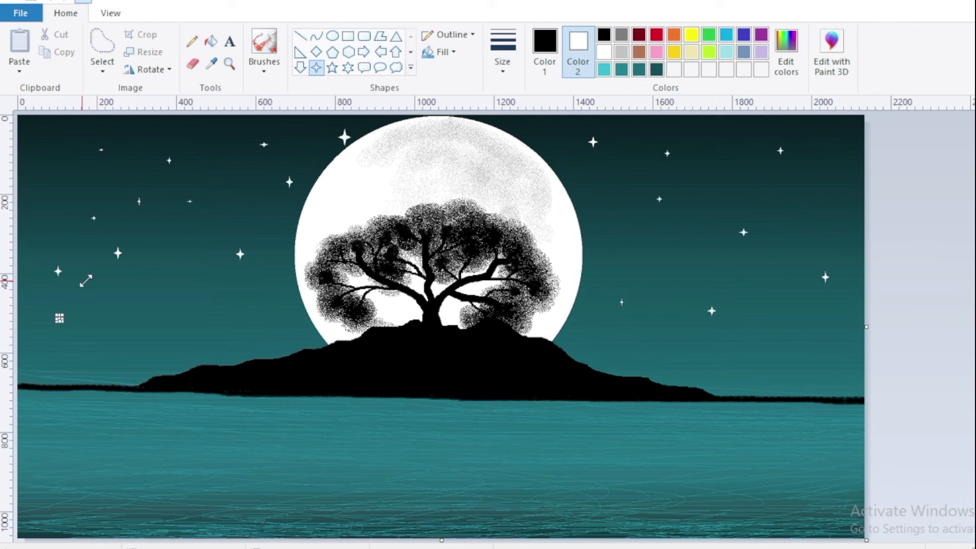
# - Dot tiny white stars with the Pencil between the larger stars on both sides of the sky
pyautogui.click(191, 45)
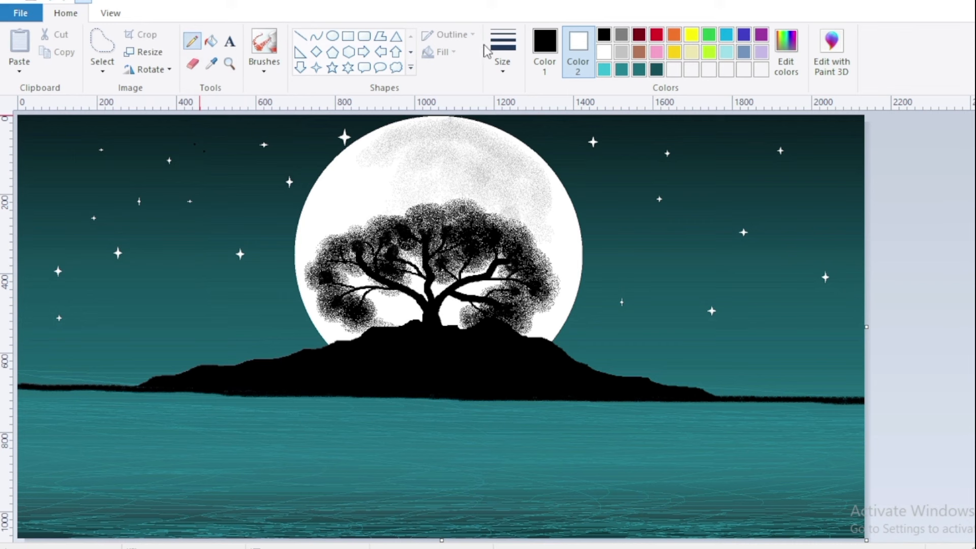
pyautogui.click(551, 41)
pyautogui.click(610, 51)
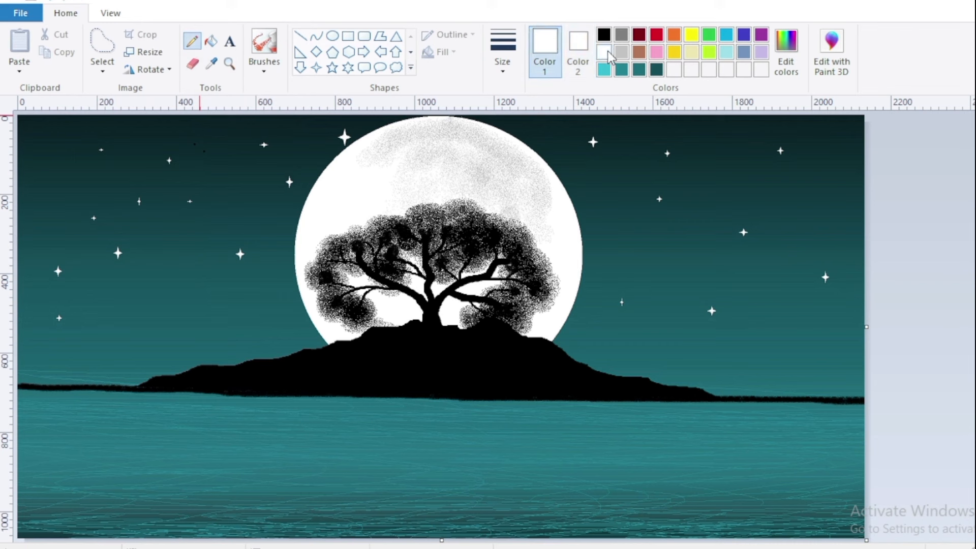
pyautogui.click(240, 314)
pyautogui.click(765, 163)
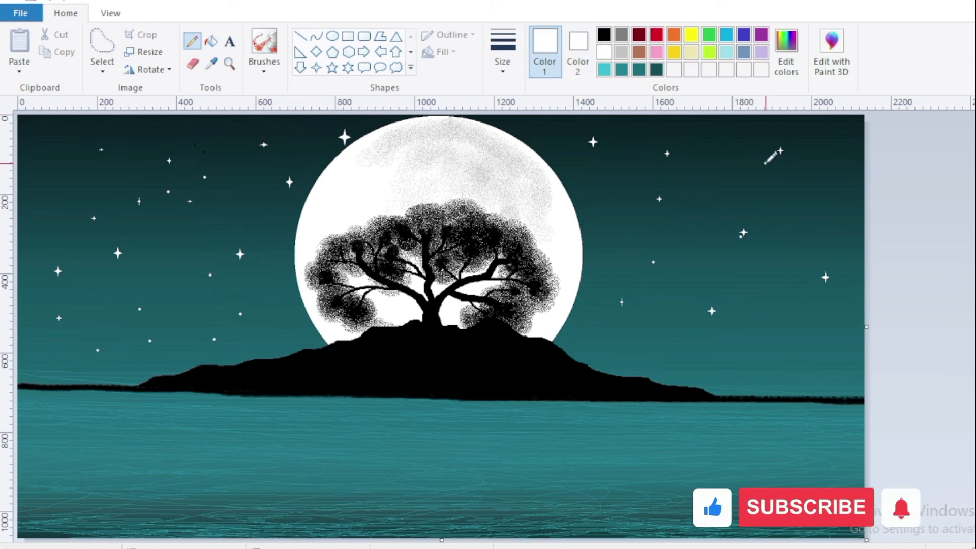
pyautogui.click(838, 193)
pyautogui.click(798, 334)
pyautogui.click(699, 357)
pyautogui.click(770, 362)
pyautogui.click(840, 359)
pyautogui.click(56, 342)
pyautogui.click(44, 182)
pyautogui.click(44, 153)
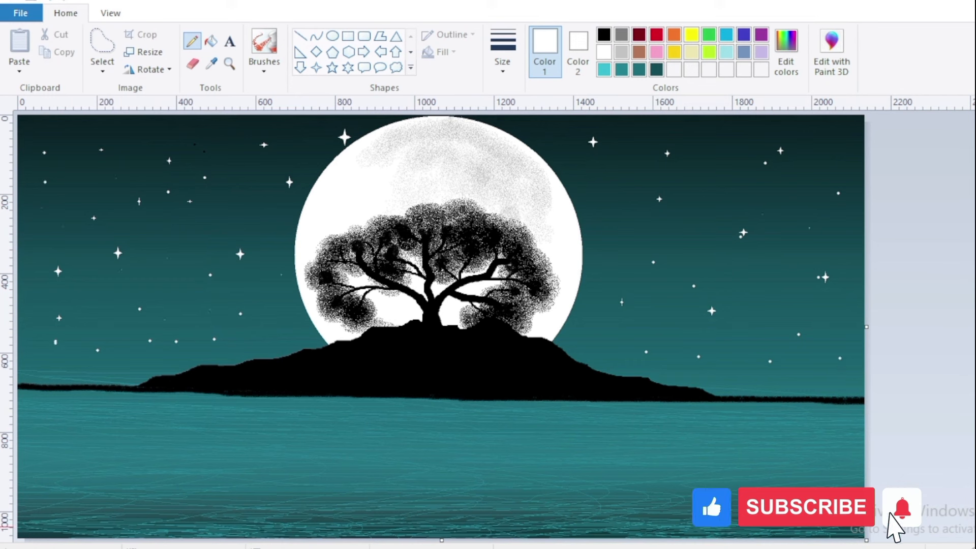